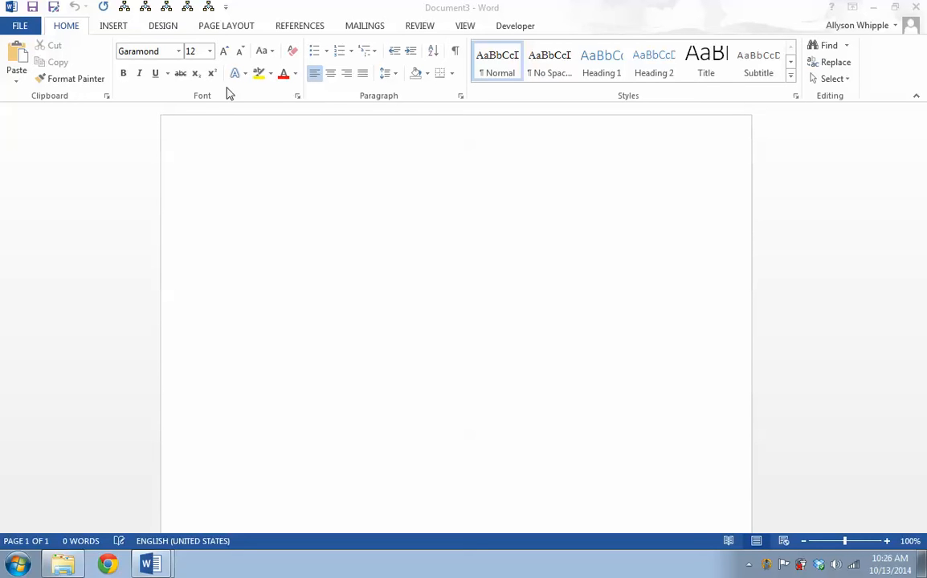
# Set the font to Arial
pyautogui.click(177, 55)
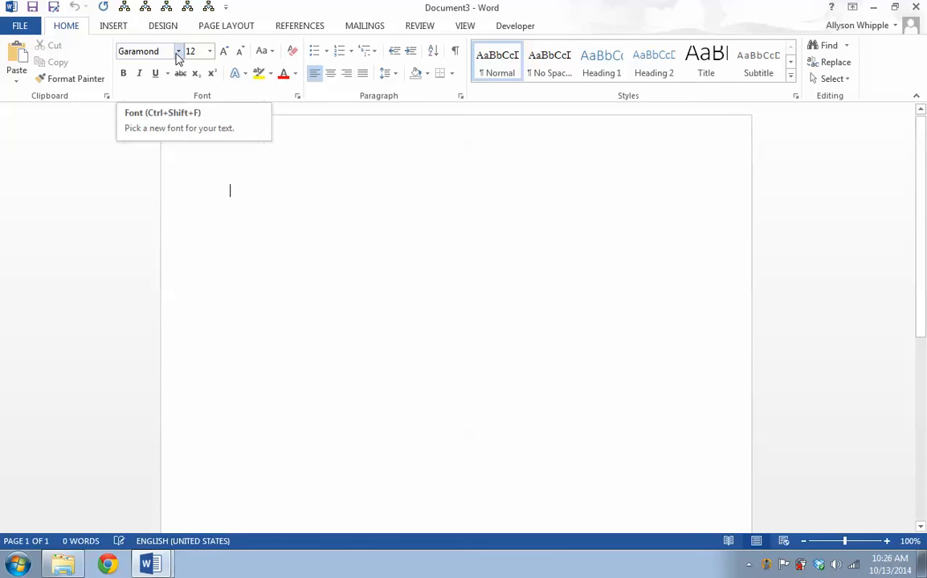
pyautogui.click(180, 53)
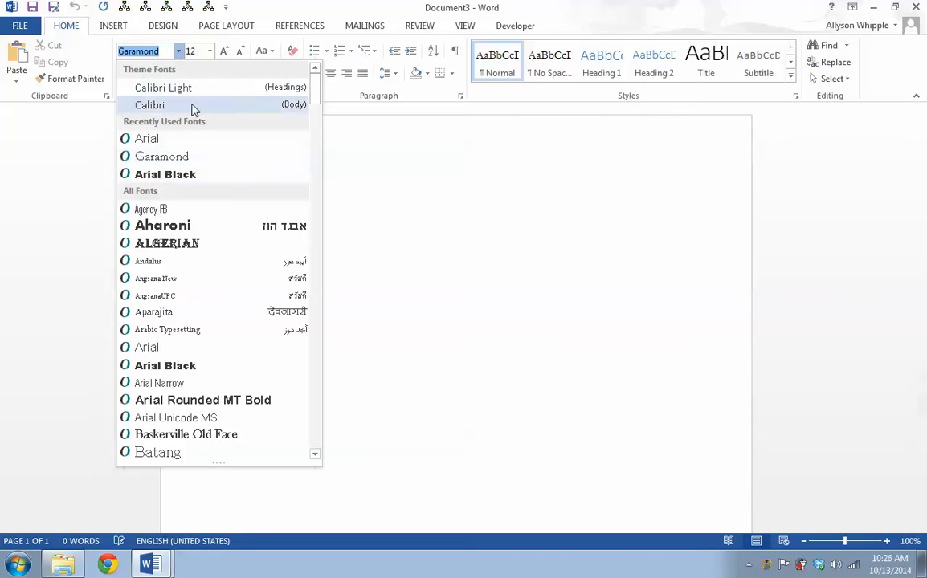
pyautogui.click(212, 174)
pyautogui.click(179, 51)
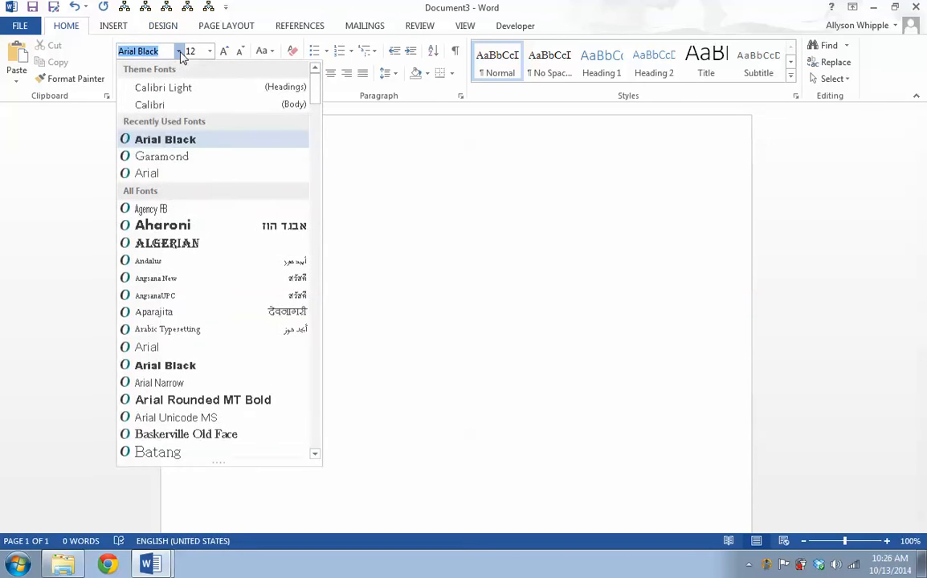
pyautogui.click(161, 174)
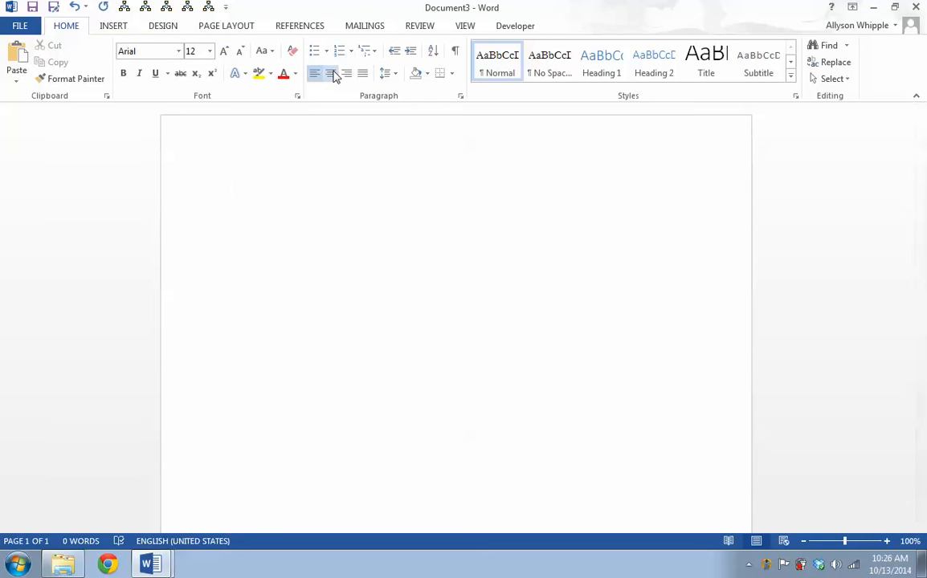
# Type a centered, bold heading "Title" and start a new line
pyautogui.click(330, 73)
pyautogui.hotkey('ctrl', 'b')
pyautogui.write('Title')
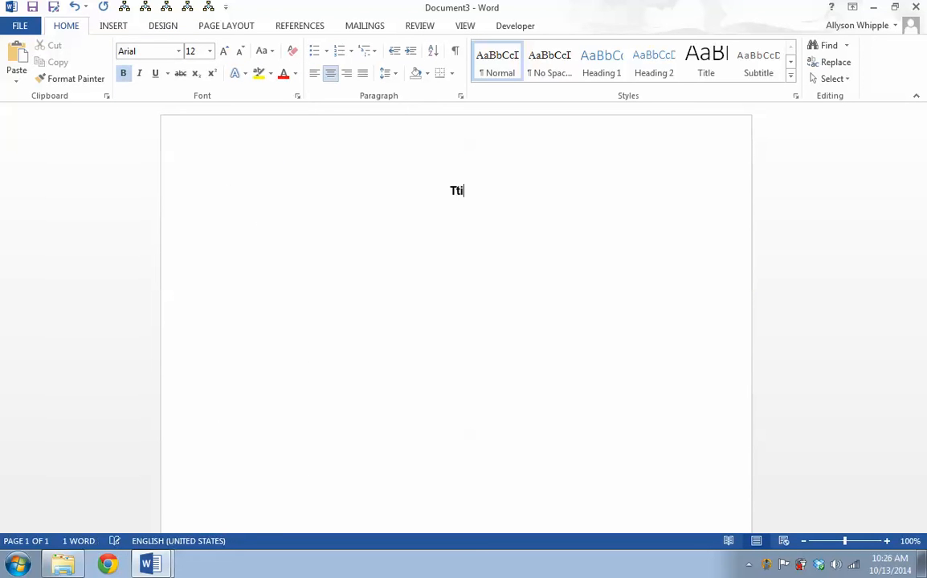
pyautogui.press('Return')
# Format the new line as left-aligned, 11 pt and not bold
pyautogui.click(310, 73)
pyautogui.click(208, 51)
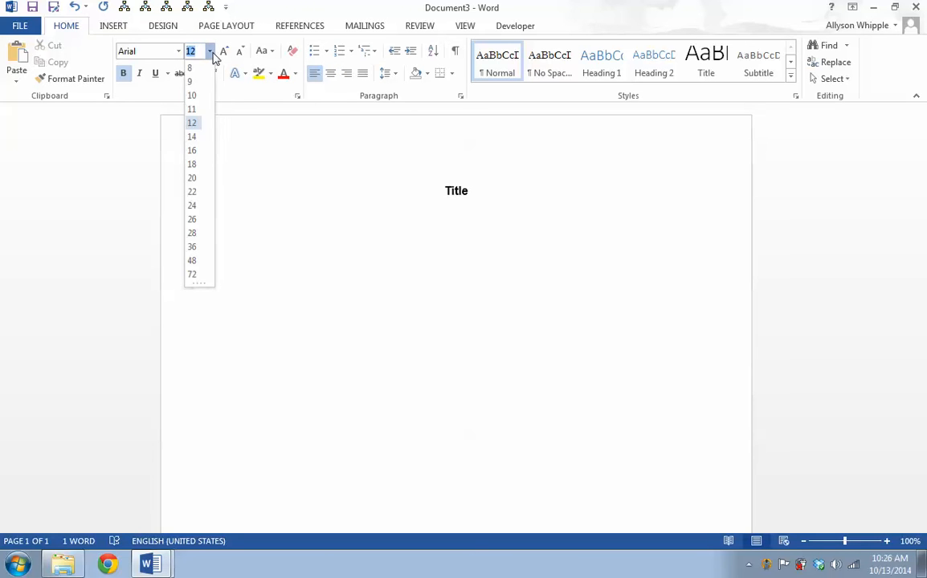
pyautogui.click(193, 109)
pyautogui.click(123, 74)
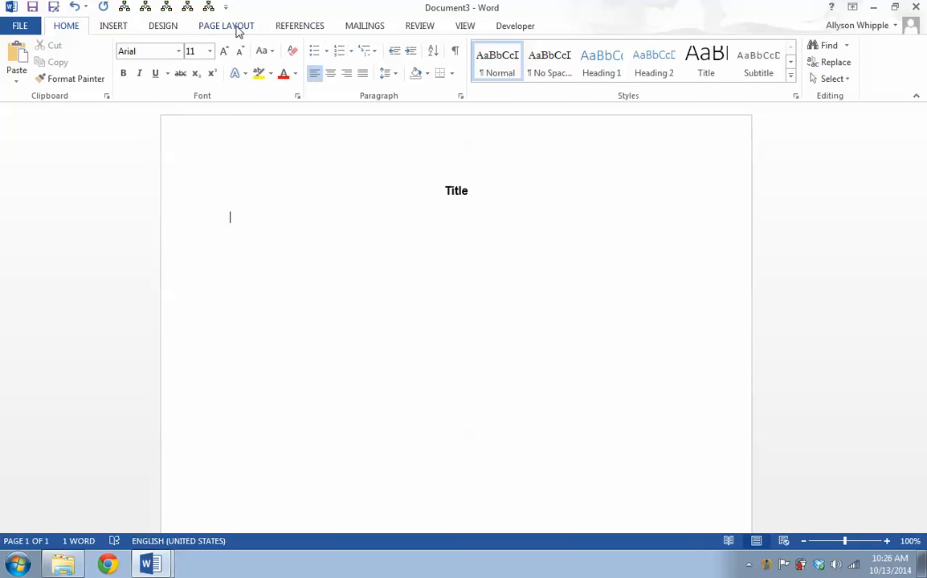
# Insert a centered Plain Number 2 page number at the bottom of the page and leave the footer
pyautogui.click(195, 24)
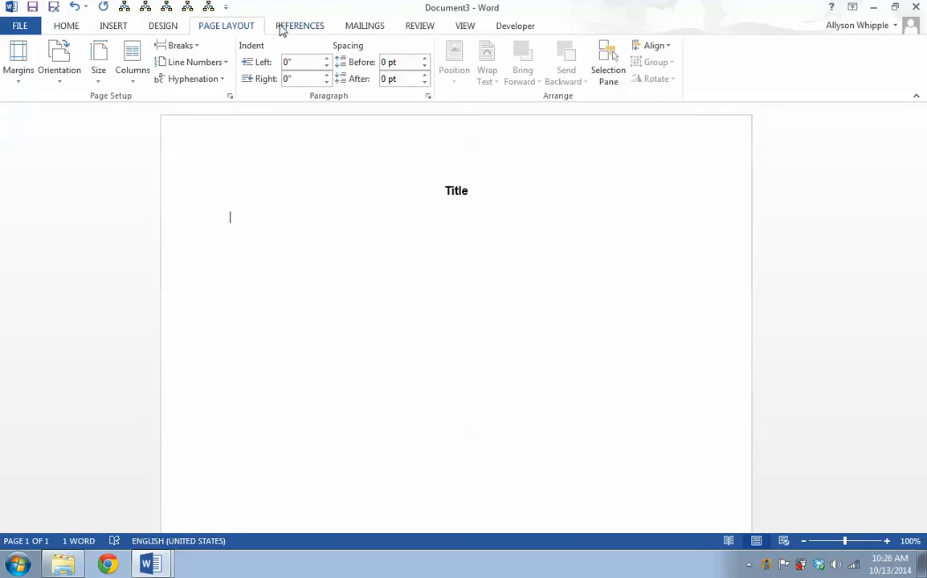
pyautogui.click(113, 26)
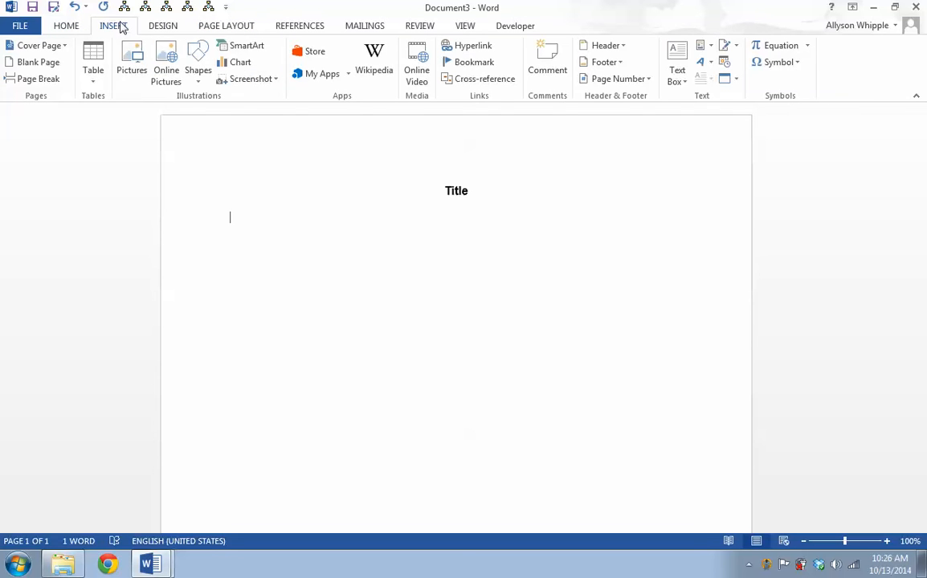
pyautogui.click(636, 79)
pyautogui.moveTo(631, 116)
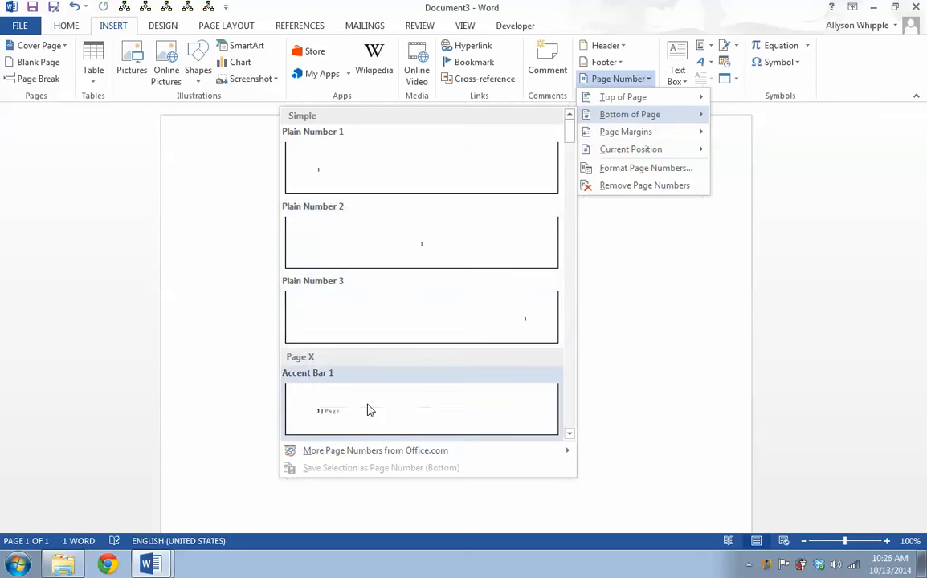
pyautogui.click(395, 256)
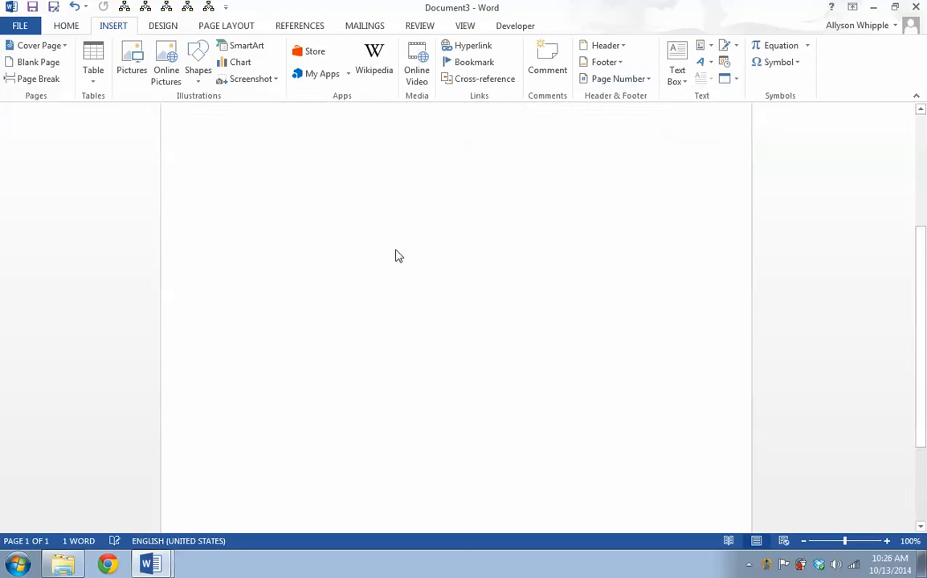
pyautogui.doubleClick(291, 157)
pyautogui.scroll(2, 360, 237)
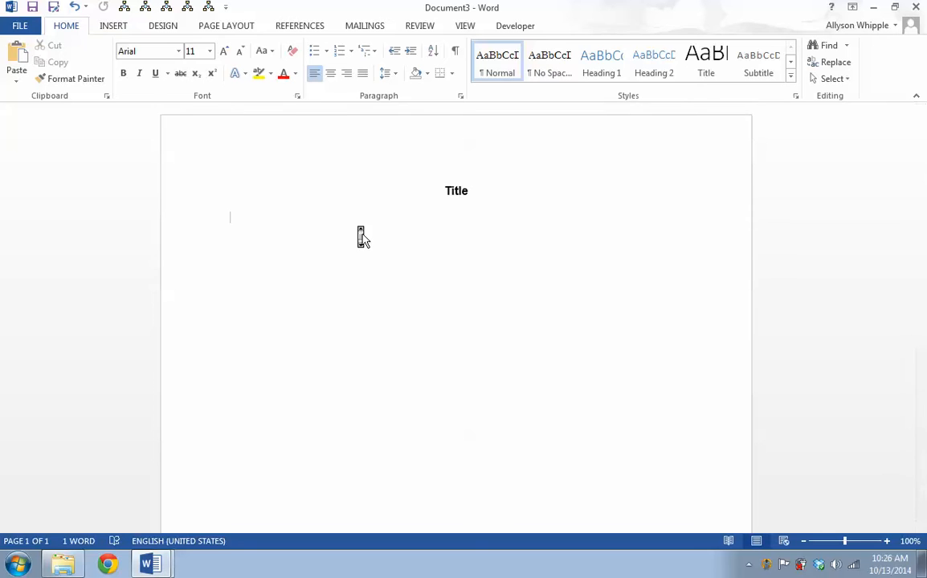
# Insert a 3 by 3 table below the title
pyautogui.click(102, 26)
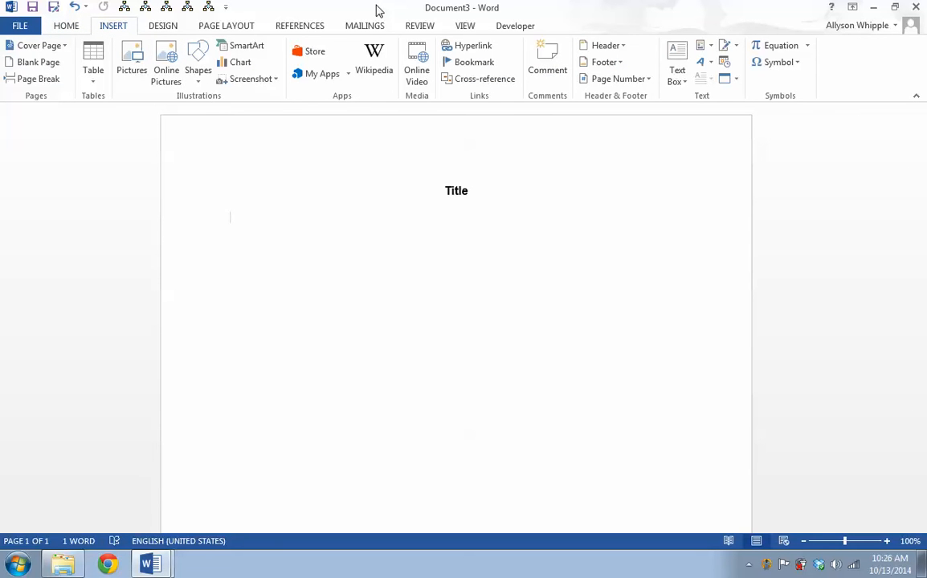
pyautogui.click(92, 73)
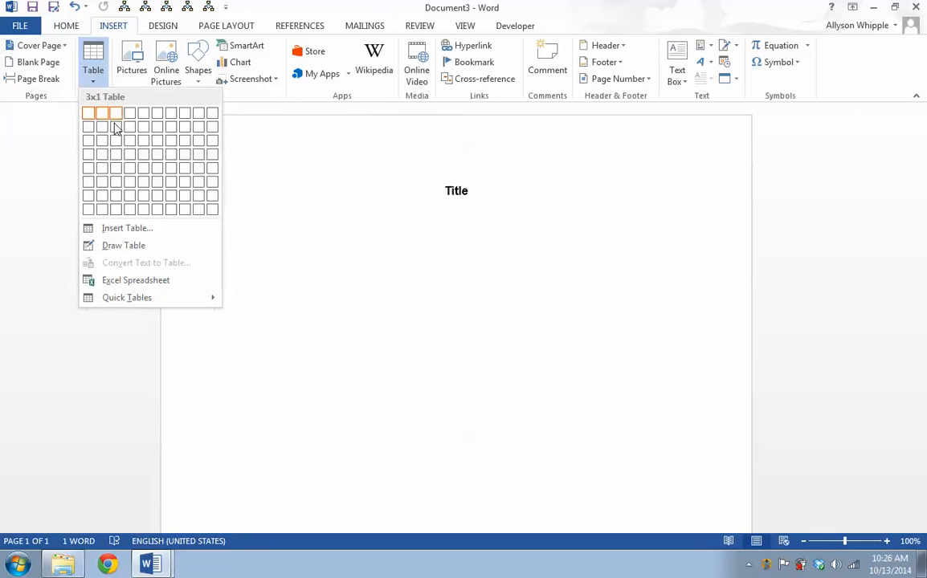
pyautogui.click(115, 142)
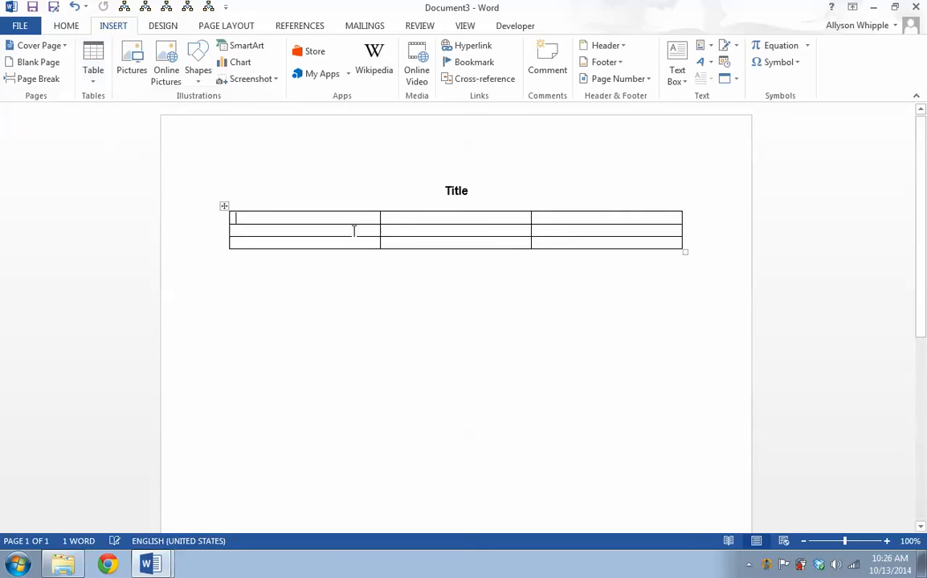
# Enter "Item 1" and "Item 2" in the first two header cells of the table
pyautogui.write('It')
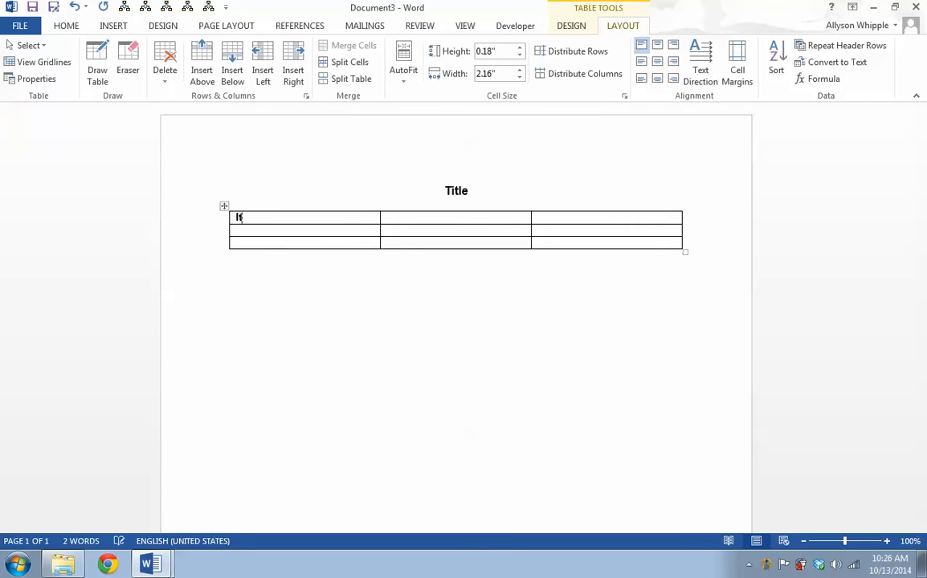
pyautogui.write('em')
pyautogui.press('Tab')
pyautogui.write('It')
pyautogui.press('BackSpace')
pyautogui.press('BackSpace')
pyautogui.write('Item w')
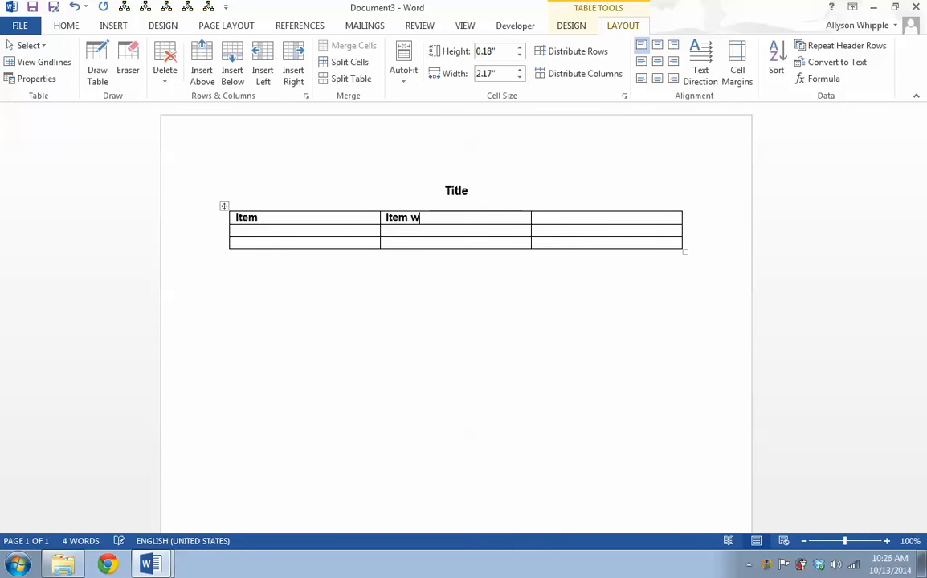
pyautogui.press('BackSpace')
pyautogui.write('2')
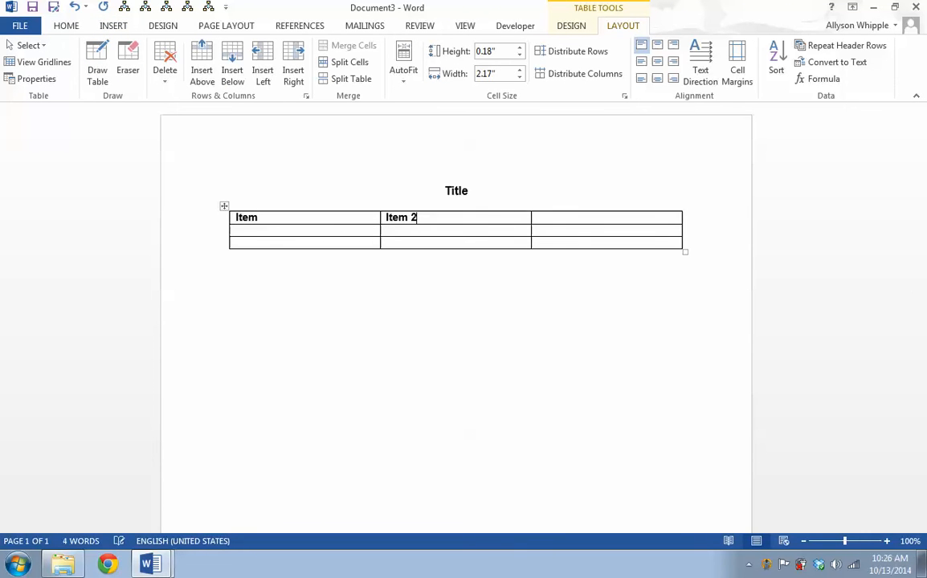
pyautogui.click(298, 217)
pyautogui.write('1')
# Enter "Item 3" in the third header cell
pyautogui.click(557, 218)
pyautogui.write('Itemn')
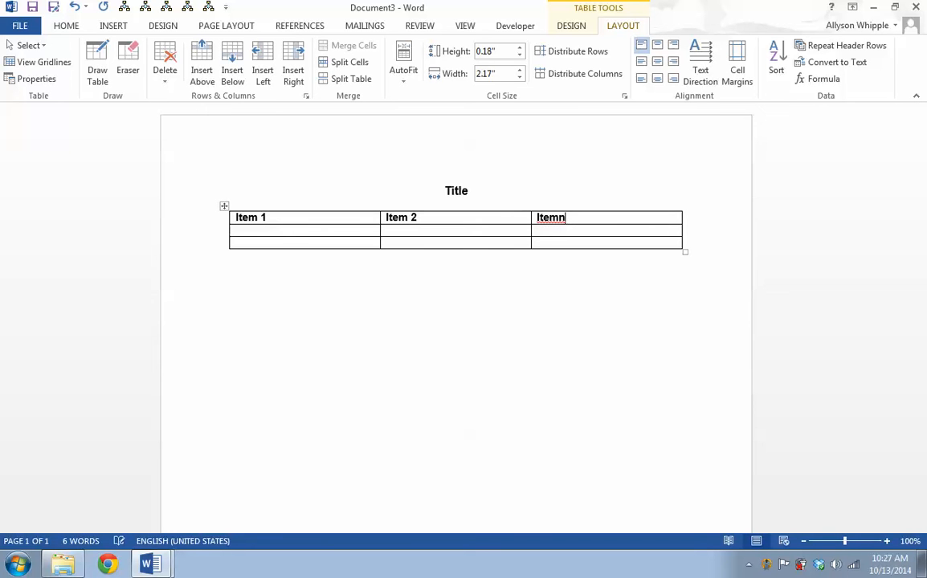
pyautogui.press('BackSpace')
pyautogui.write('3')
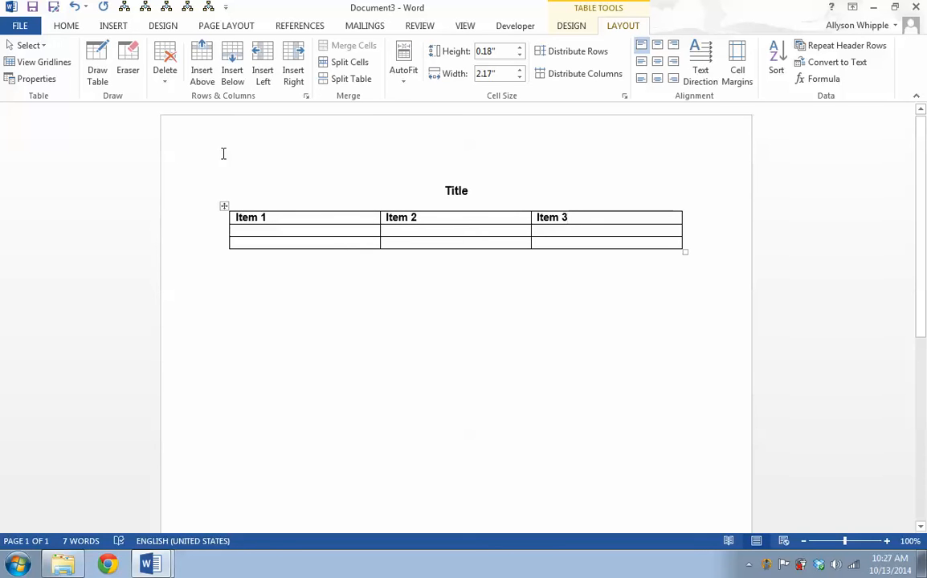
# Try to apply a 3 pt page border to the document
pyautogui.click(353, 343)
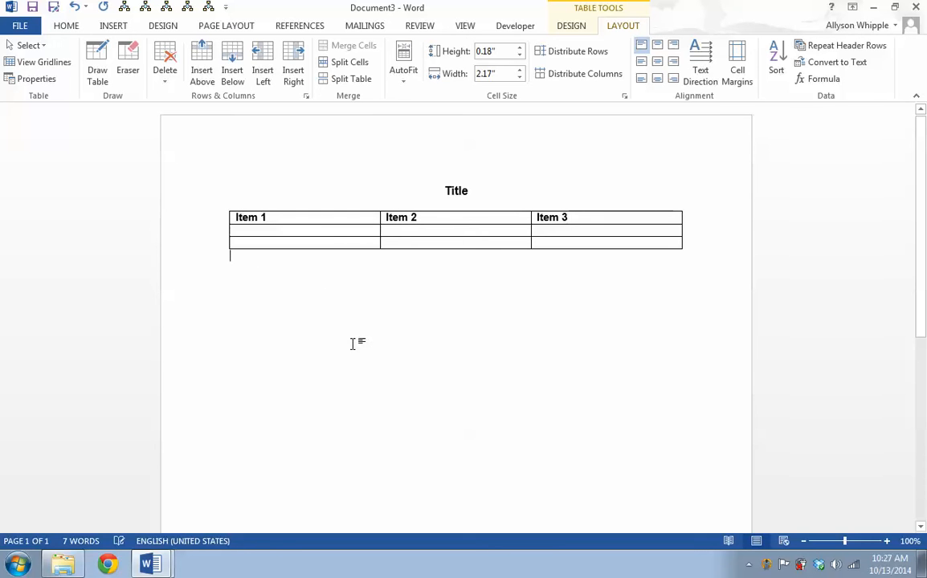
pyautogui.click(160, 27)
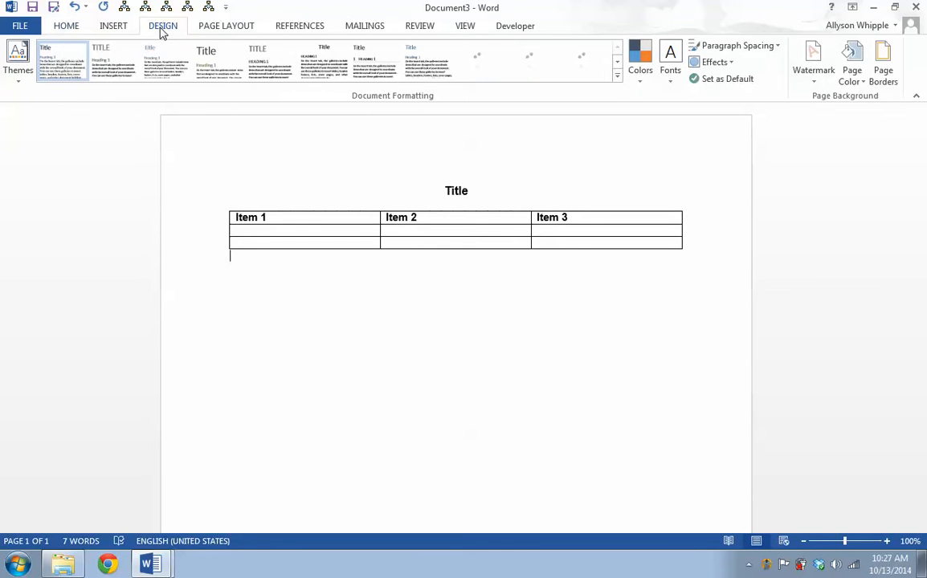
pyautogui.click(883, 65)
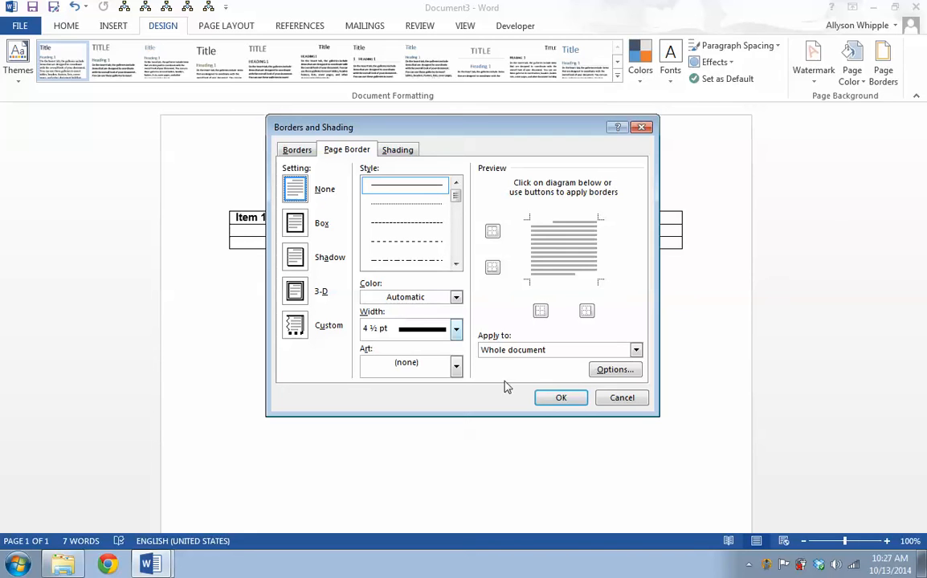
pyautogui.click(455, 329)
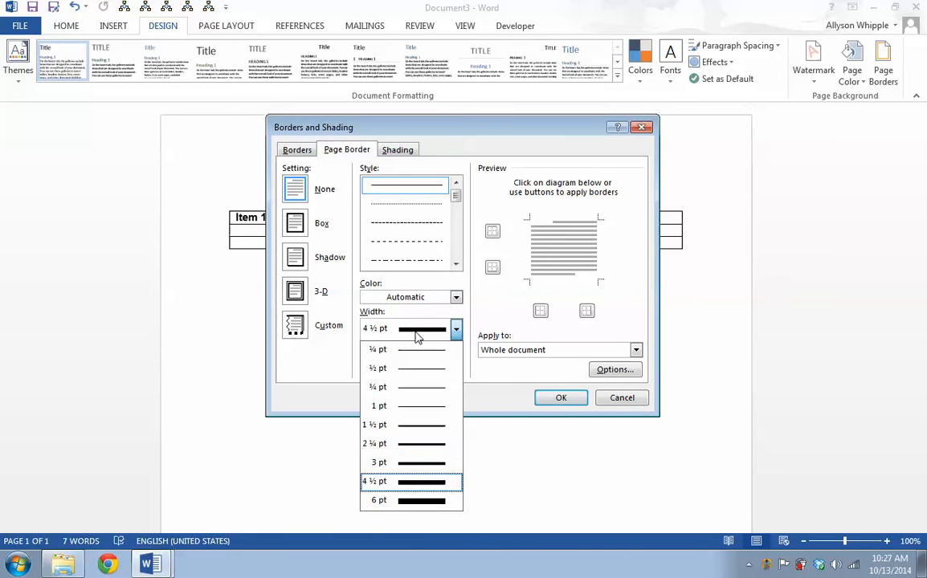
pyautogui.click(398, 464)
pyautogui.click(560, 398)
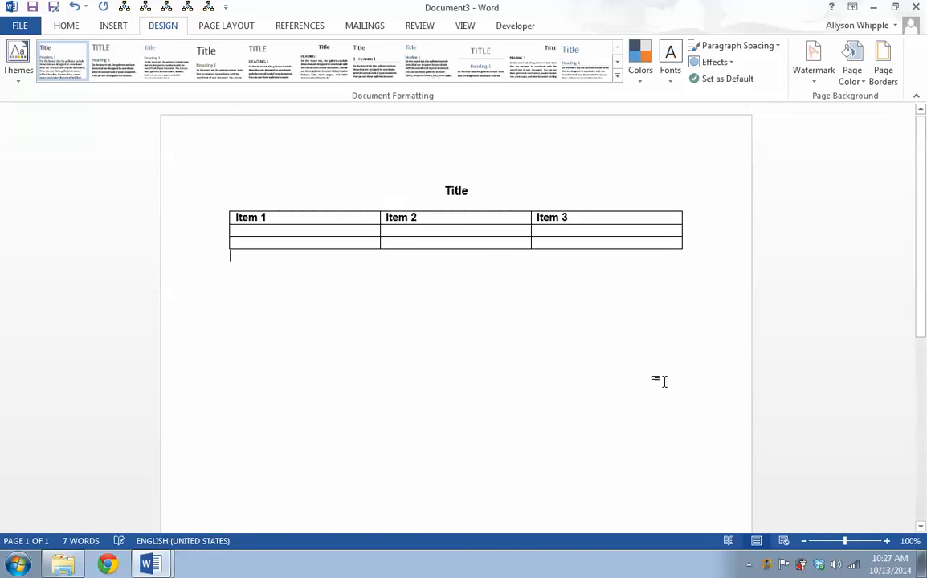
pyautogui.doubleClick(229, 152)
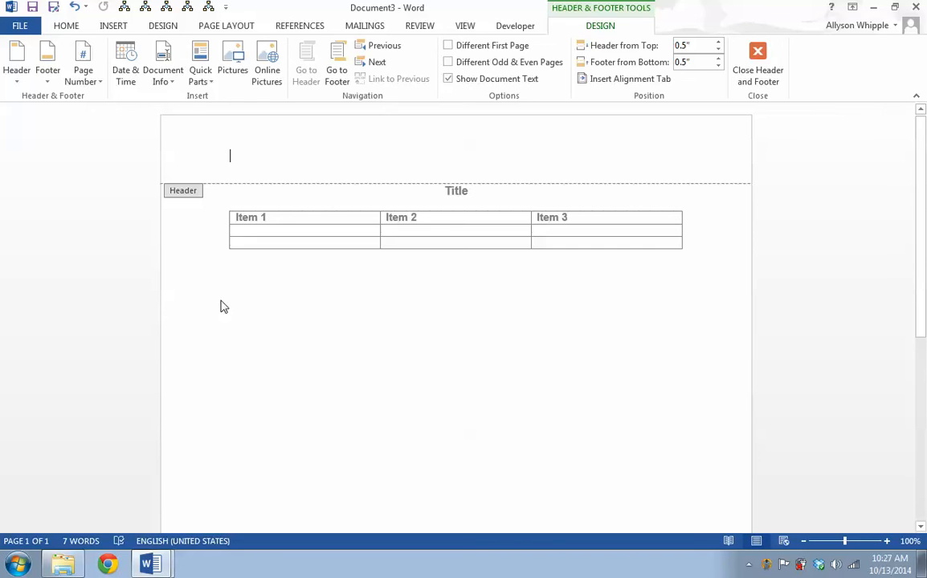
pyautogui.doubleClick(279, 325)
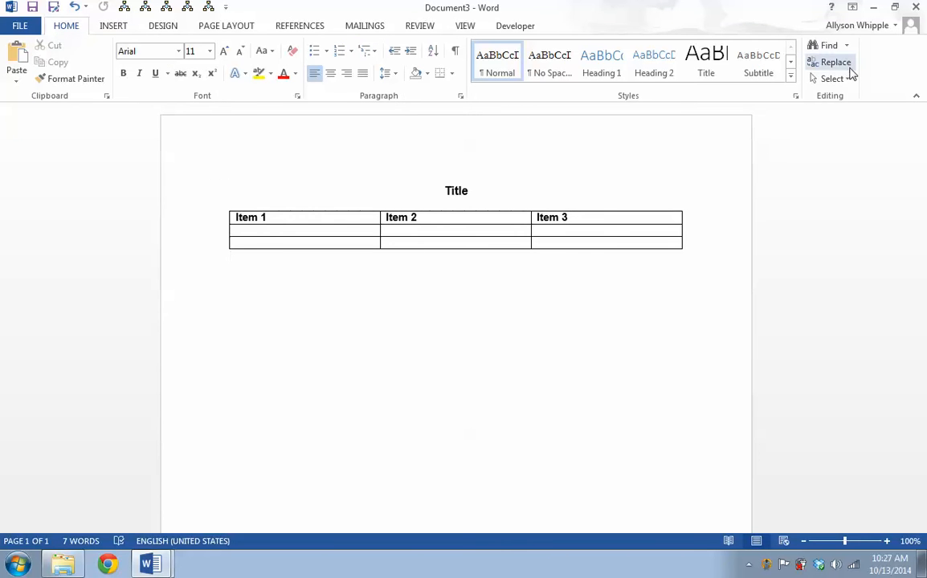
pyautogui.click(227, 27)
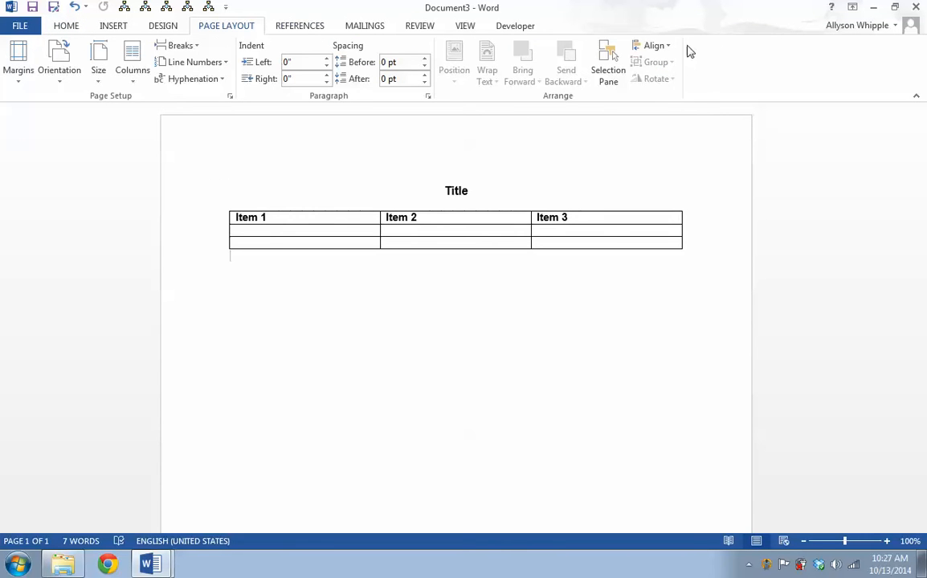
pyautogui.click(164, 27)
pyautogui.click(892, 58)
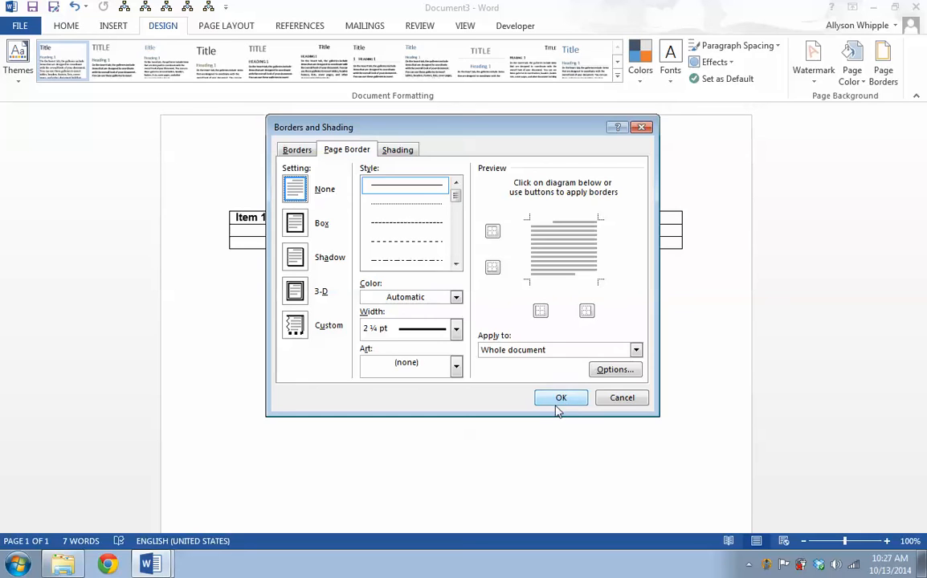
pyautogui.click(557, 399)
pyautogui.scroll(-10, 453, 362)
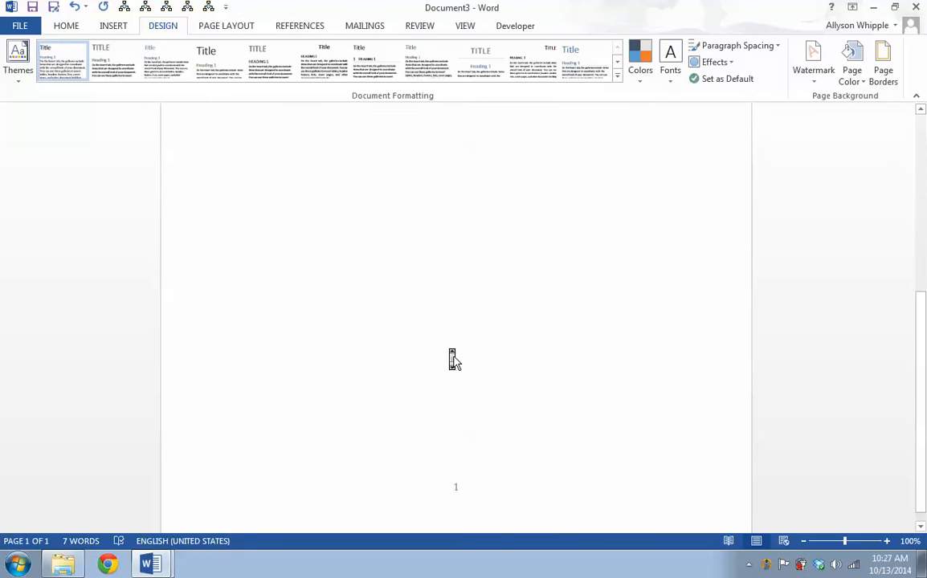
pyautogui.scroll(10, 452, 359)
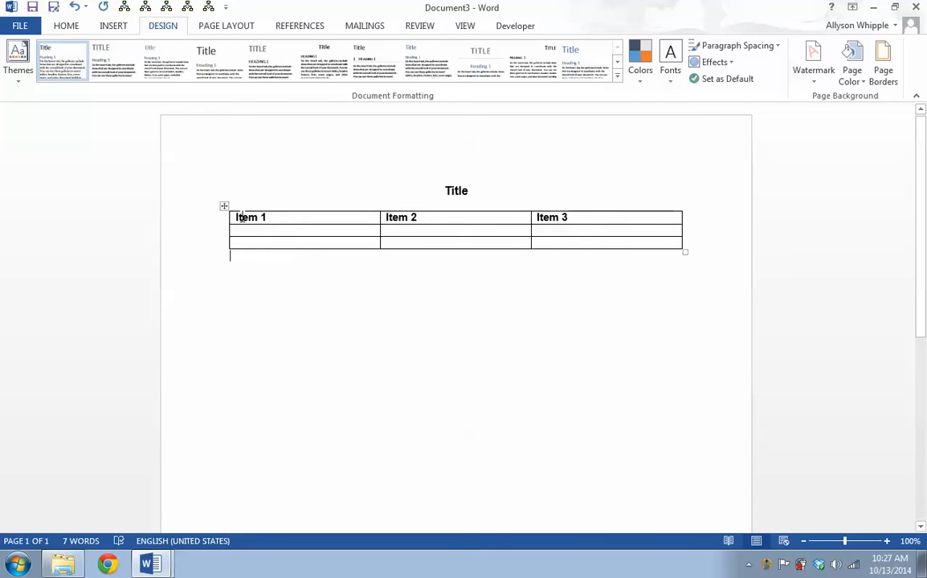
# Try to apply a 6 pt page border to the first page only of this section
pyautogui.click(239, 180)
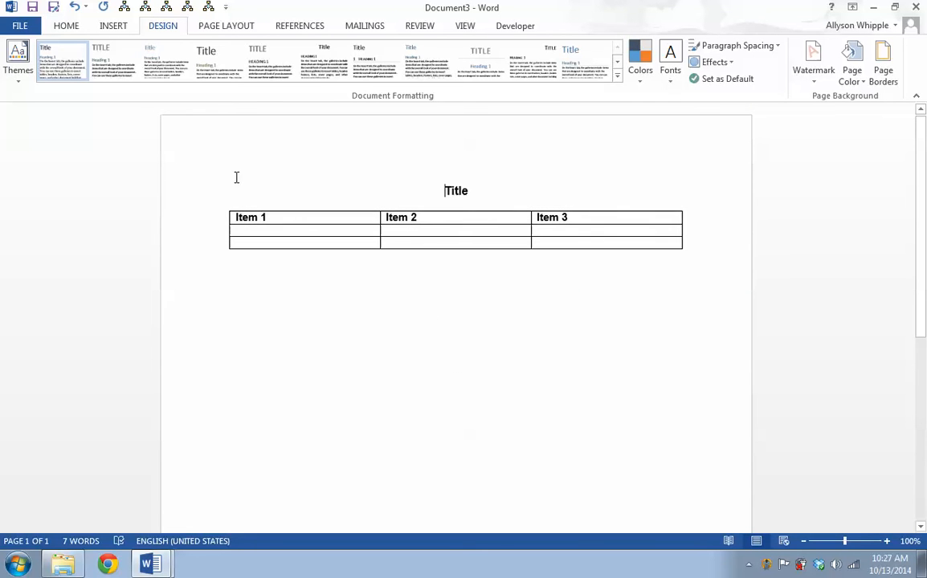
pyautogui.click(883, 71)
pyautogui.click(506, 351)
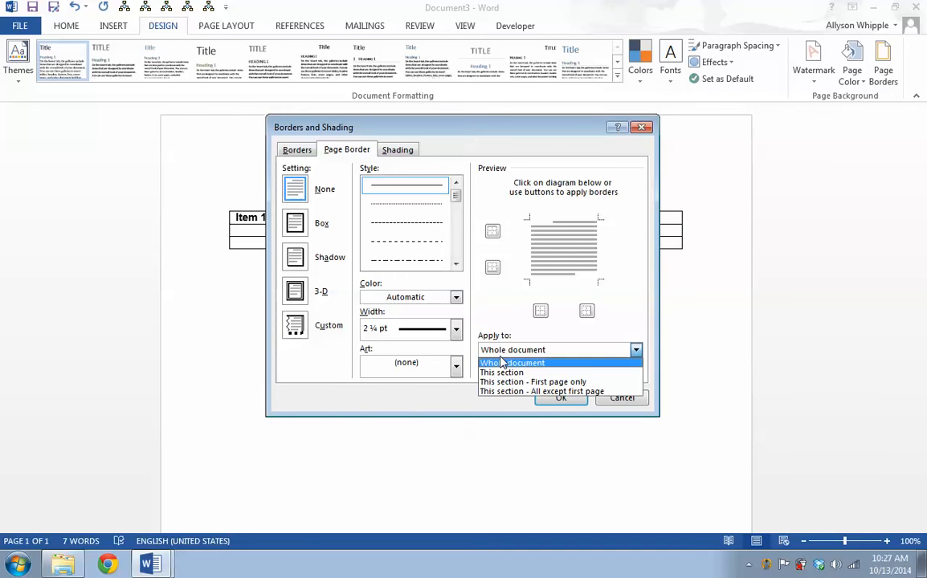
pyautogui.click(502, 383)
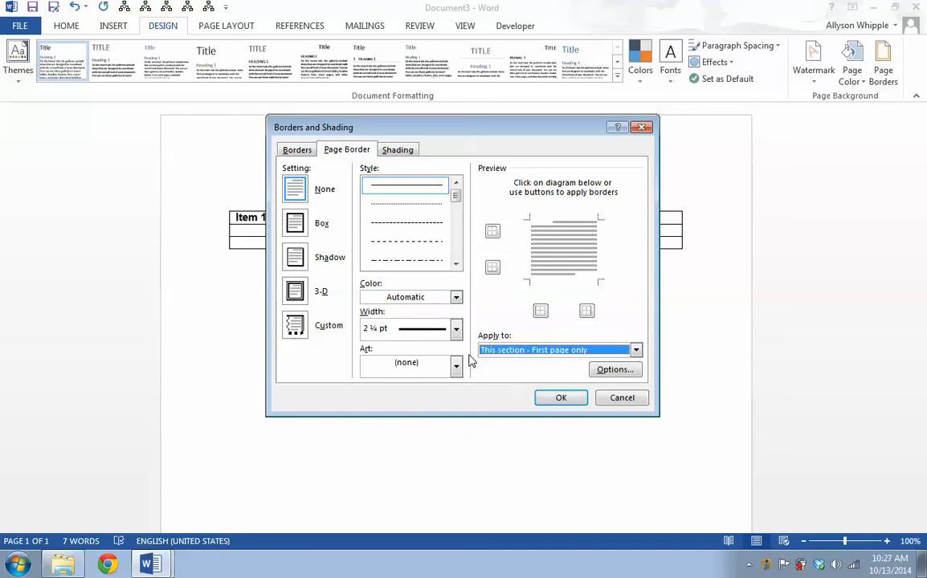
pyautogui.click(456, 328)
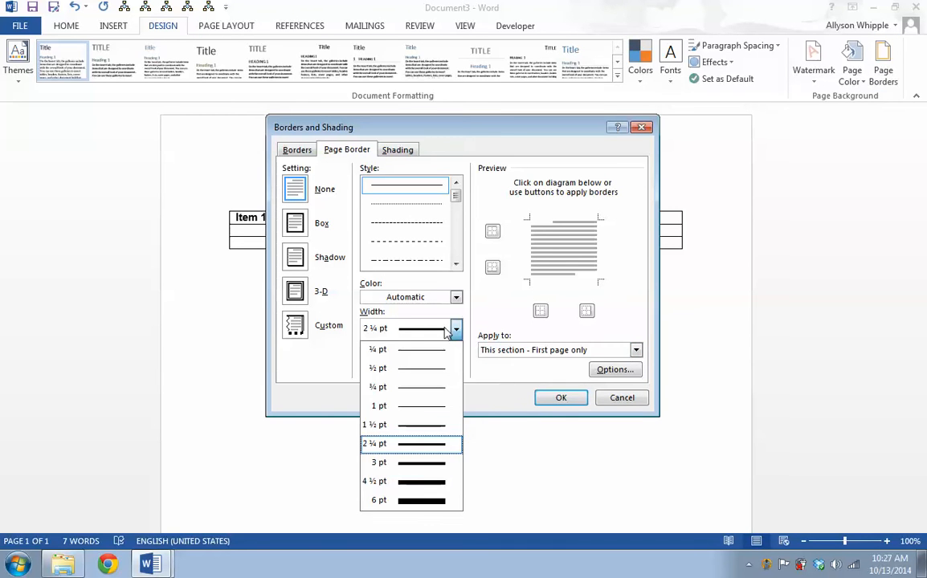
pyautogui.click(428, 499)
pyautogui.click(453, 368)
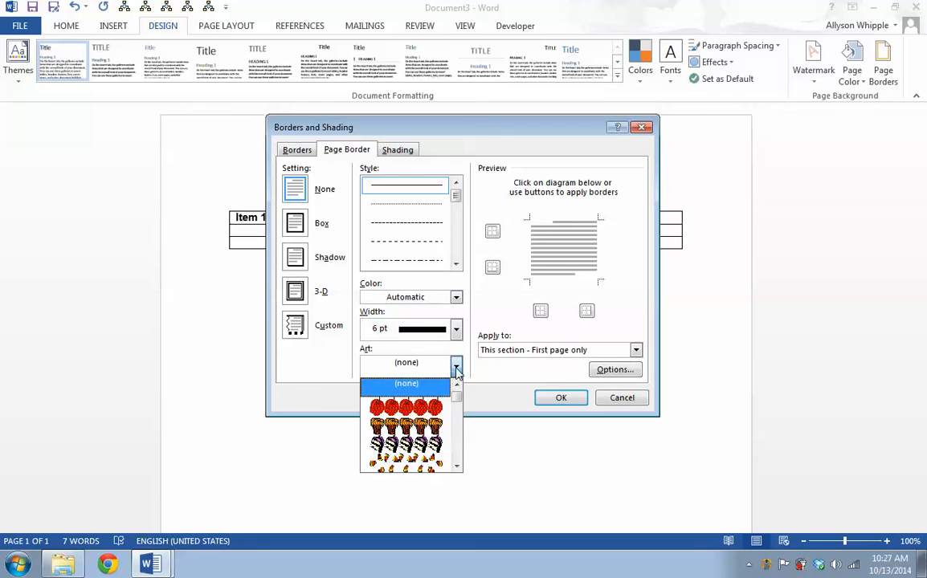
pyautogui.click(480, 370)
pyautogui.click(563, 398)
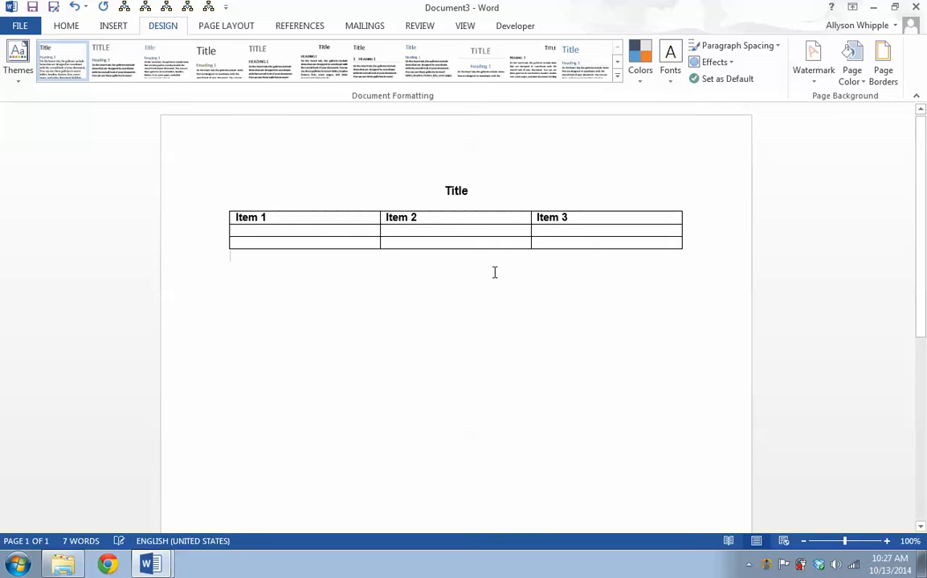
# Enlarge the bold title text to a 16 pt font size
pyautogui.scroll(-10, 495, 273)
pyautogui.scroll(10, 492, 275)
pyautogui.click(68, 26)
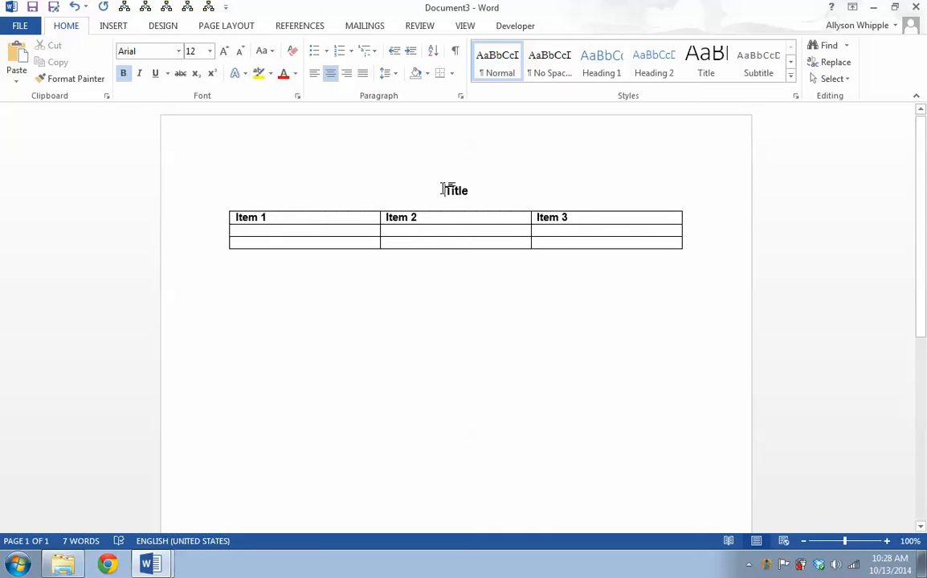
pyautogui.moveTo(447, 189); pyautogui.dragTo(490, 198)
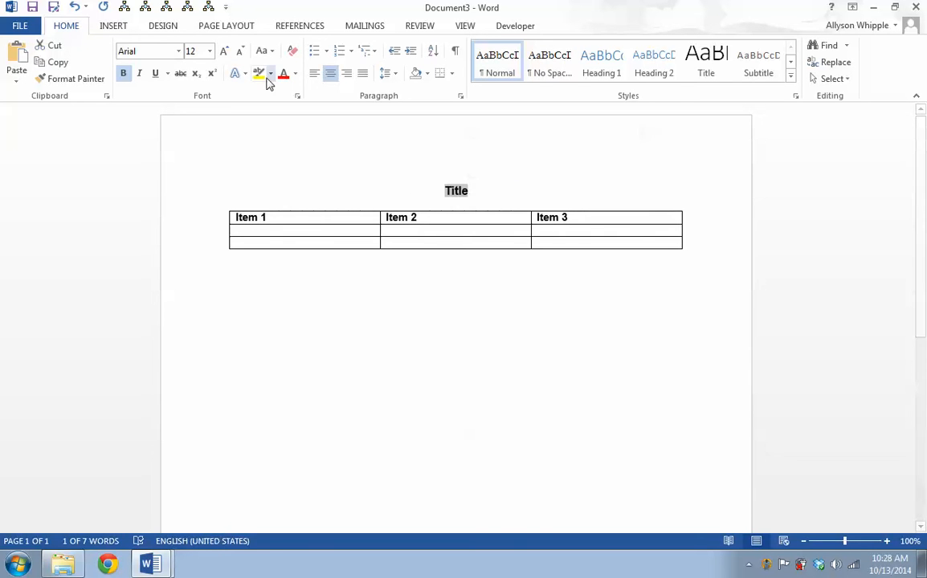
pyautogui.click(225, 52)
pyautogui.click(227, 53)
pyautogui.click(549, 381)
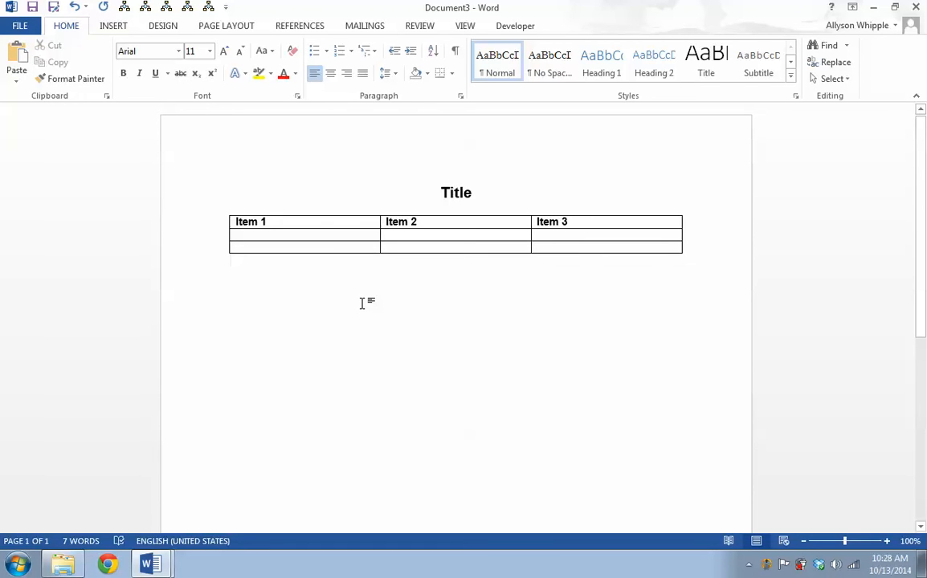
# Start saving the document and name the file NEW_word_template
pyautogui.scroll(-5, 414, 370)
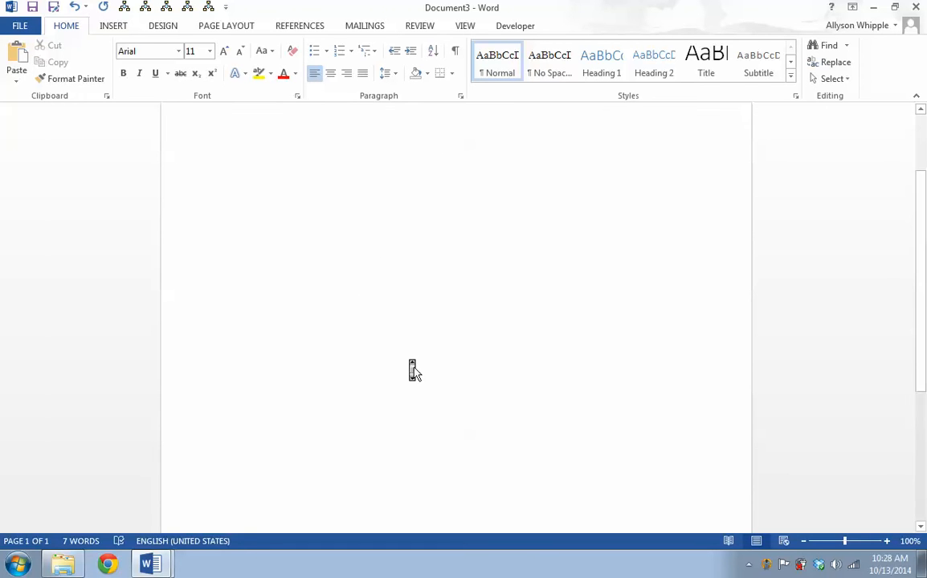
pyautogui.scroll(5, 416, 373)
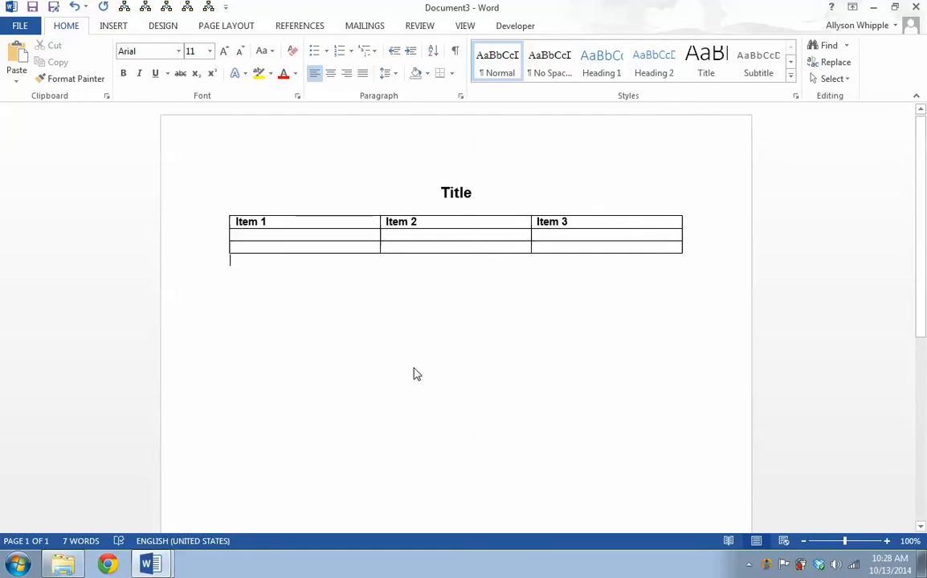
pyautogui.click(54, 8)
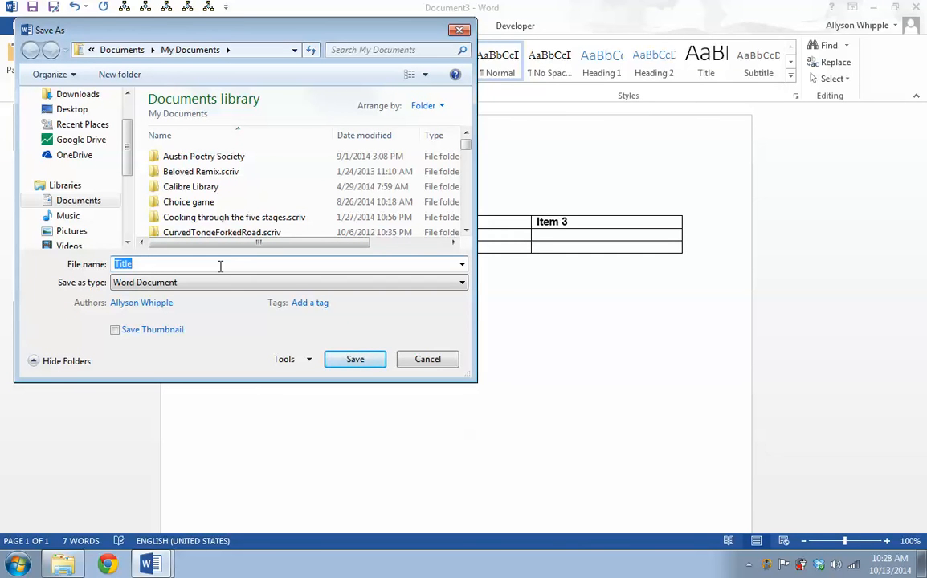
pyautogui.write('NEW')
pyautogui.write('_ACC_')
pyautogui.press('BackSpace')
pyautogui.press('BackSpace')
pyautogui.press('BackSpace')
pyautogui.press('BackSpace')
pyautogui.write('word_template')
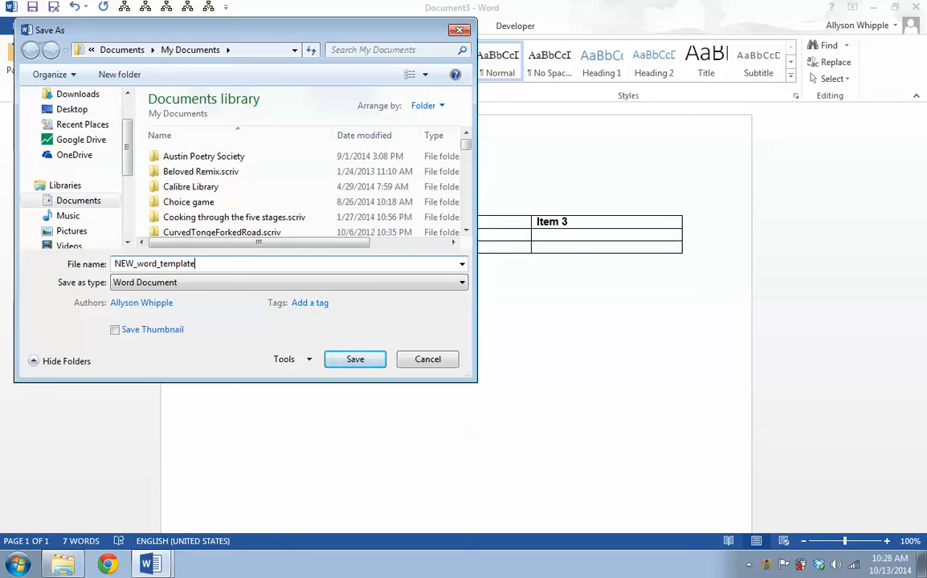
# Save the file as a Word Template in the My Documents folder
pyautogui.click(215, 282)
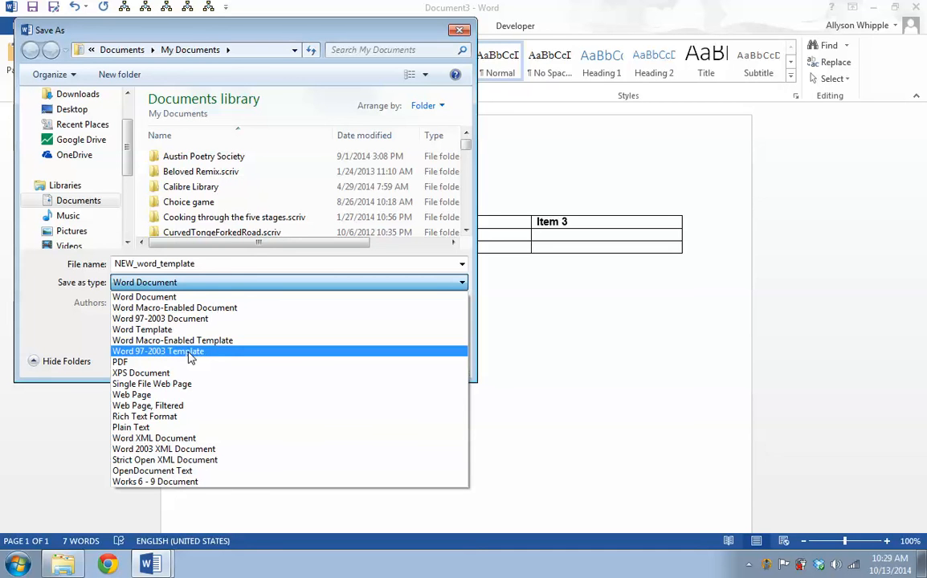
pyautogui.click(170, 333)
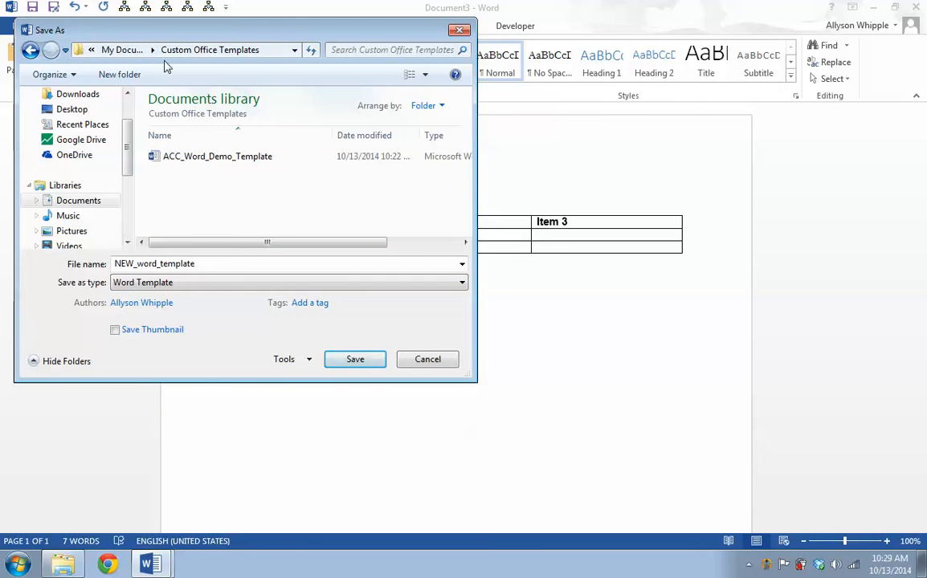
pyautogui.click(122, 50)
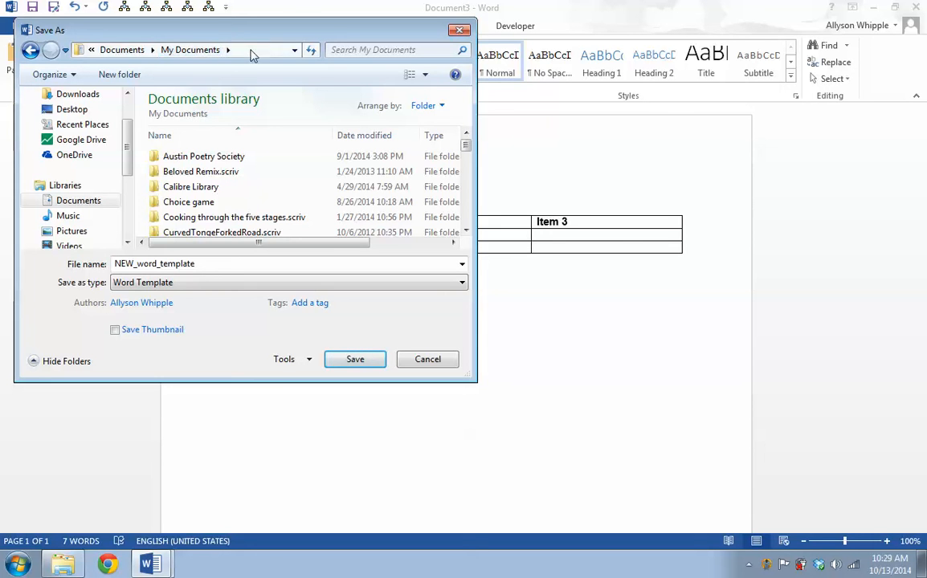
pyautogui.click(347, 360)
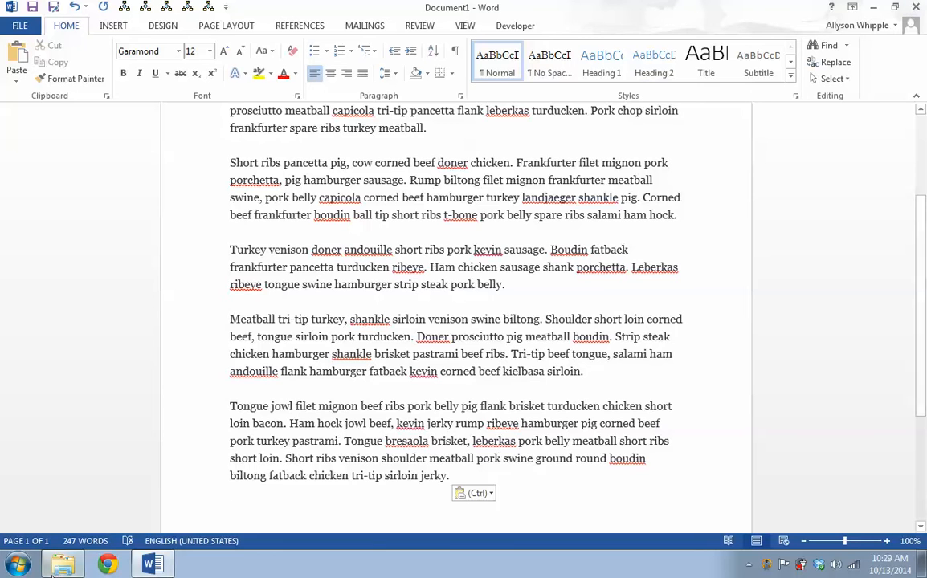
# Open a new document from the NEW_word_template file in the Documents library
pyautogui.click(61, 566)
pyautogui.scroll(8, 526, 311)
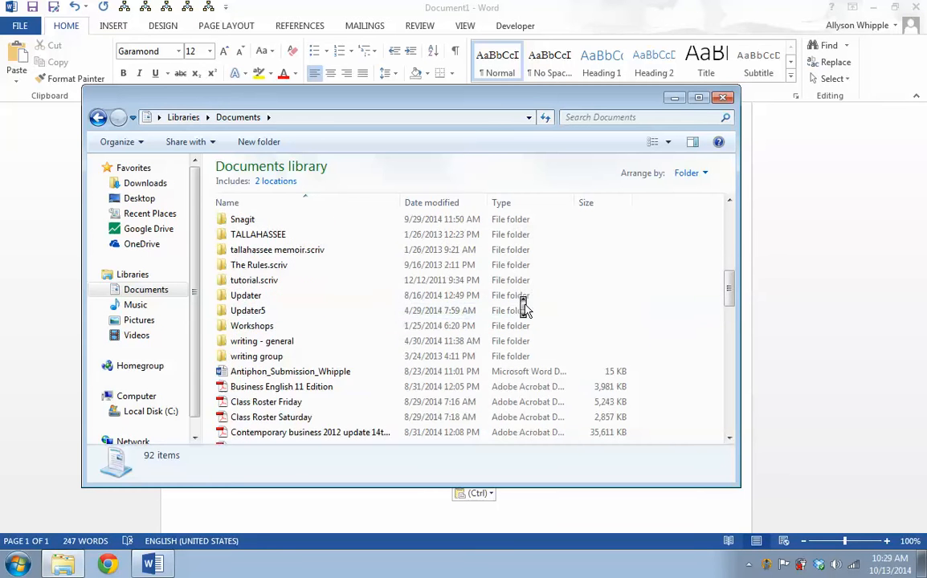
pyautogui.scroll(-11, 526, 311)
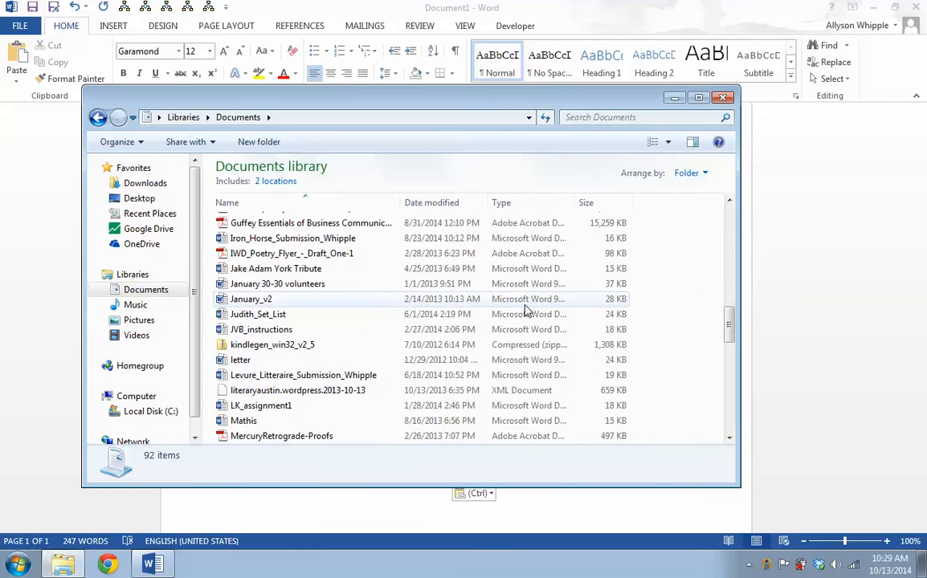
pyautogui.scroll(-1, 526, 311)
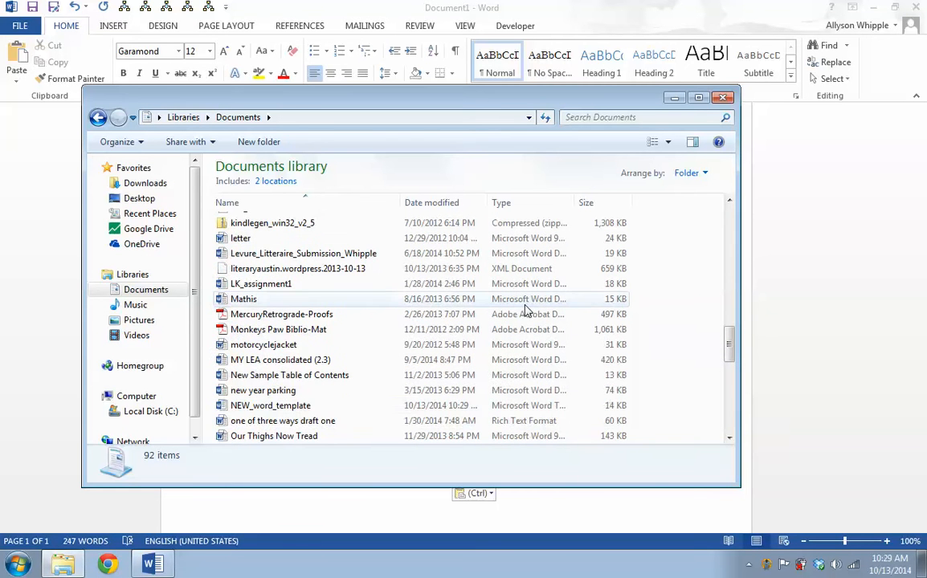
pyautogui.click(299, 407)
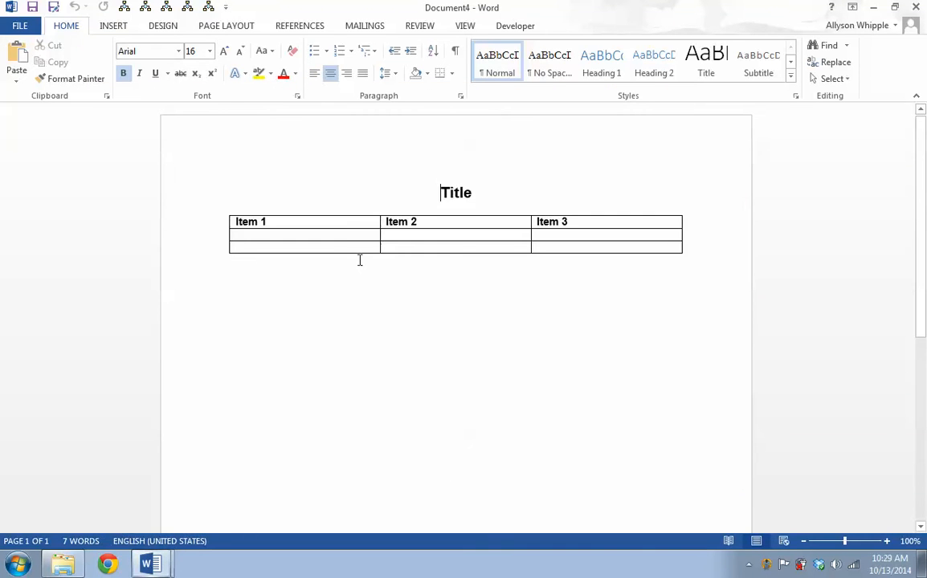
# Fill the table's second row with 123, 244 and 337
pyautogui.click(346, 235)
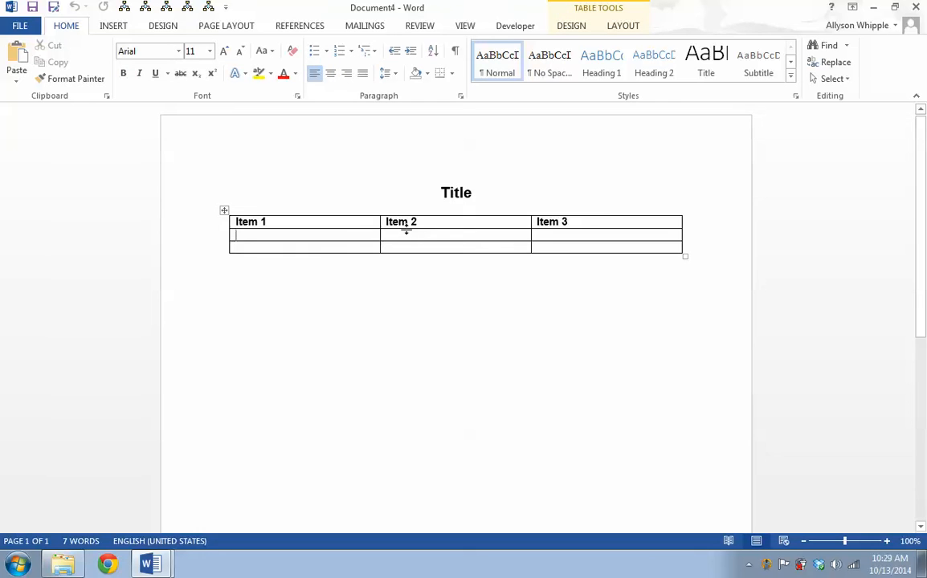
pyautogui.write('123 ')
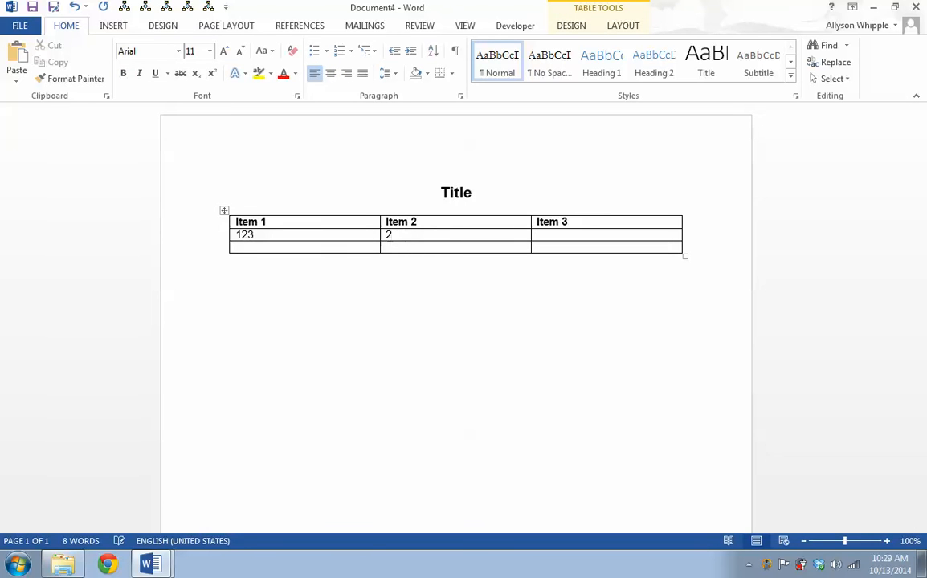
pyautogui.write('244 ')
pyautogui.write('337')
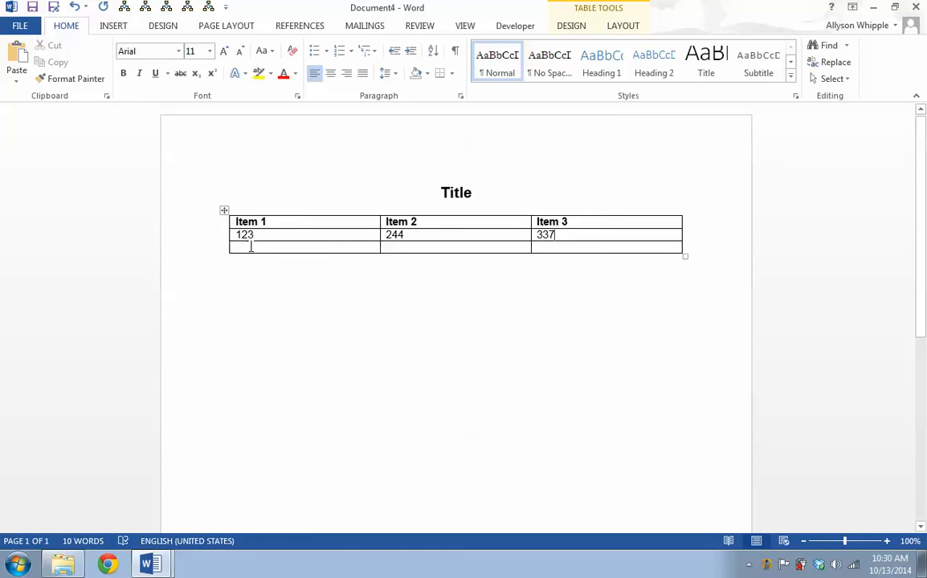
# Fill the table's third row with 447, 578 and 699
pyautogui.click(251, 248)
pyautogui.click(61, 566)
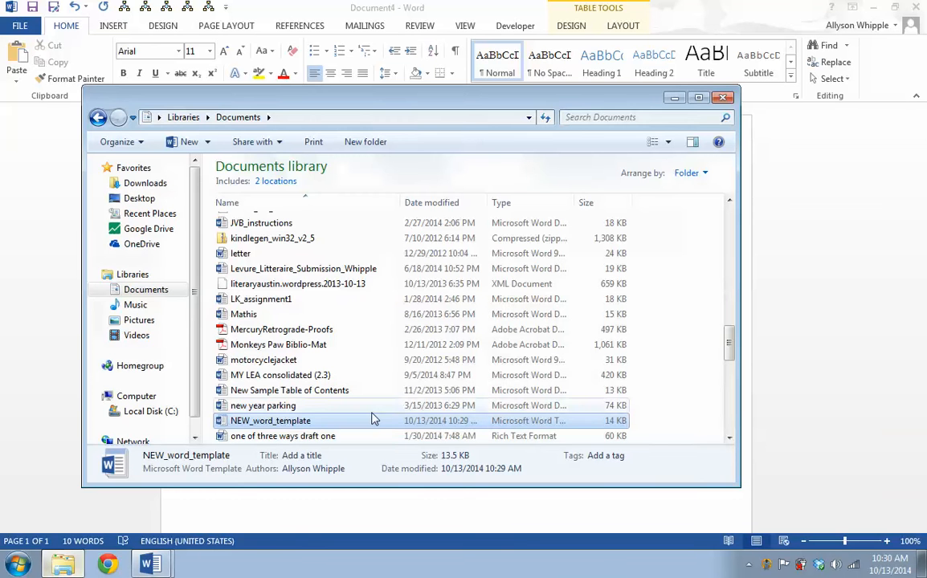
pyautogui.click(270, 498)
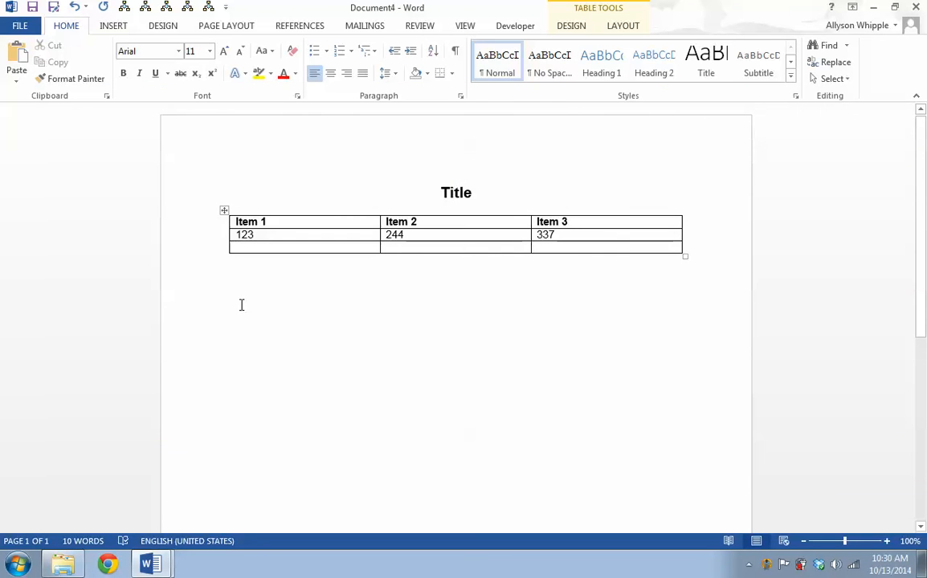
pyautogui.write('447')
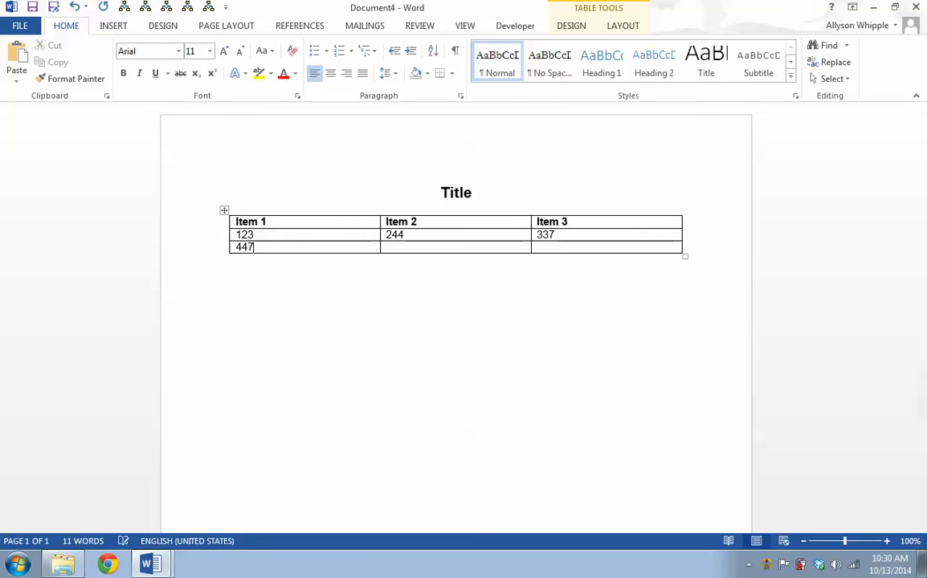
pyautogui.press('Tab')
pyautogui.write('5')
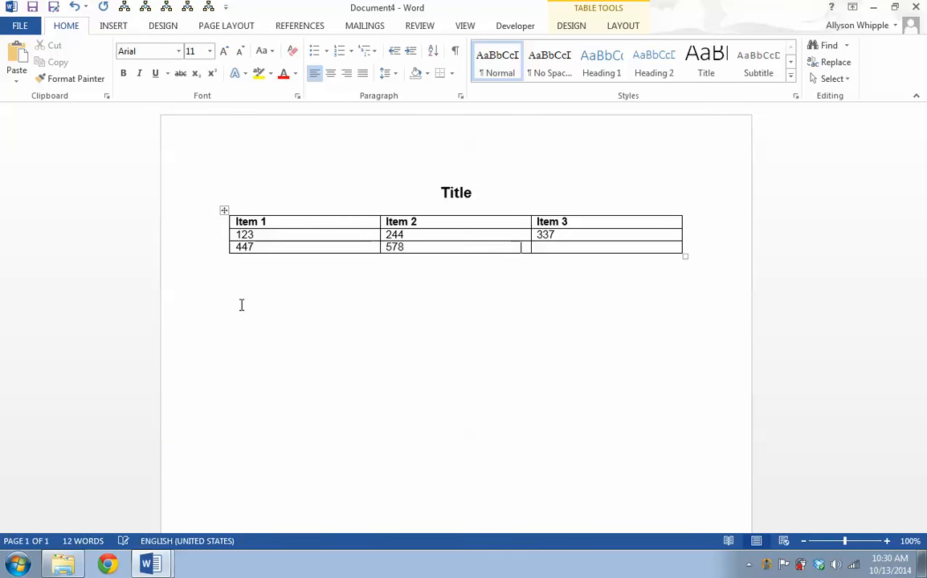
pyautogui.write('699')
# Add the line "New data and text" below the table
pyautogui.click(507, 439)
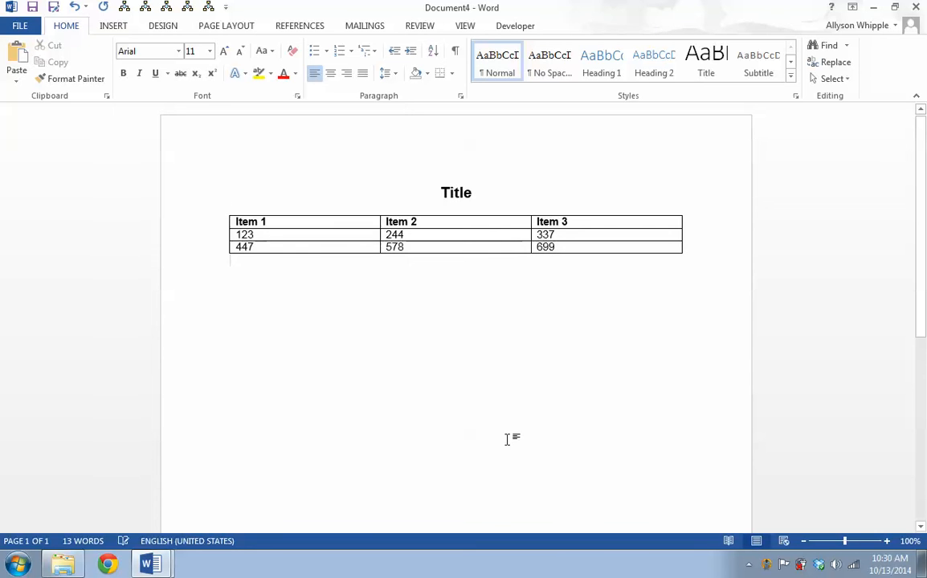
pyautogui.write('New')
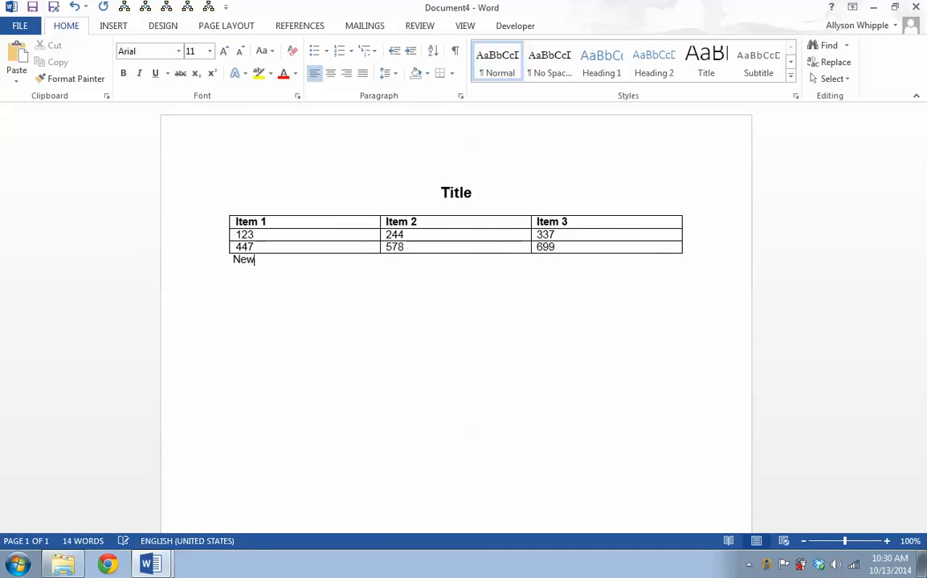
pyautogui.write('Ne data')
pyautogui.press('BackSpace')
pyautogui.press('BackSpace')
pyautogui.write('and text')
pyautogui.click(442, 195)
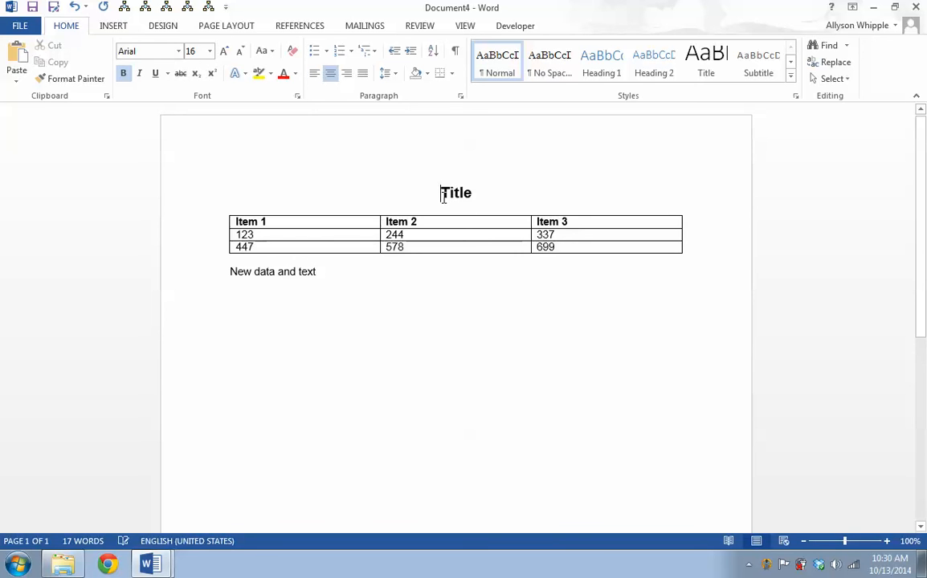
pyautogui.click(325, 300)
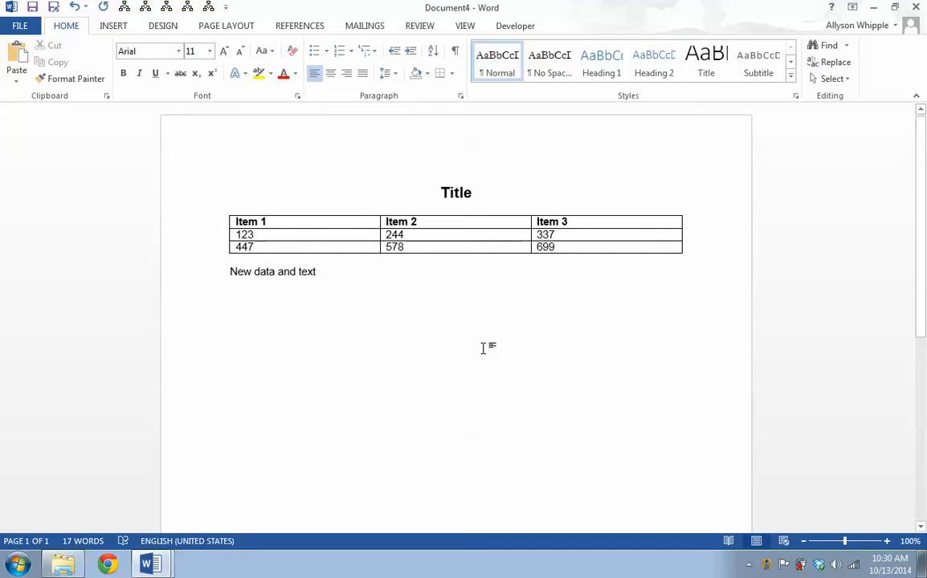
# Save the document in My Documents as a Word Document named New Document Demo
pyautogui.click(33, 8)
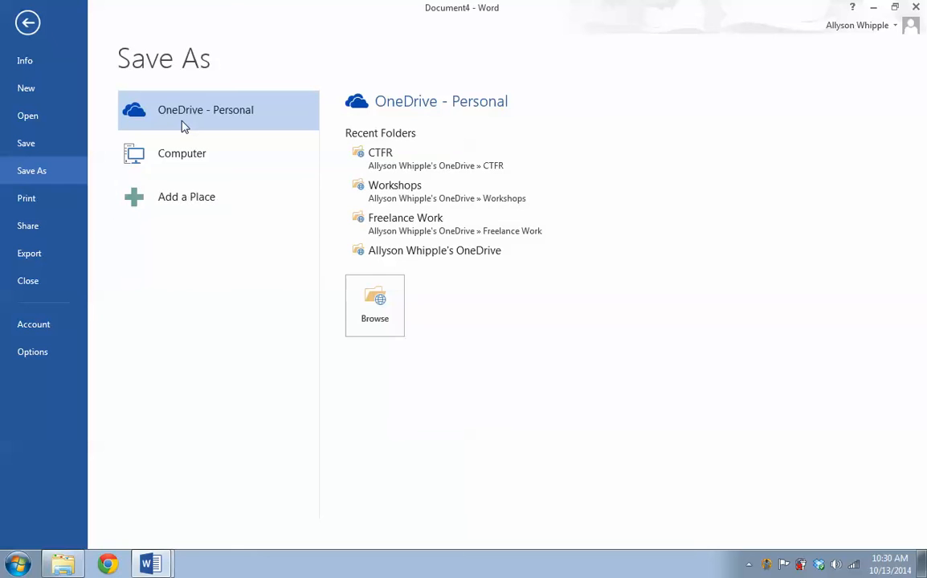
pyautogui.click(182, 152)
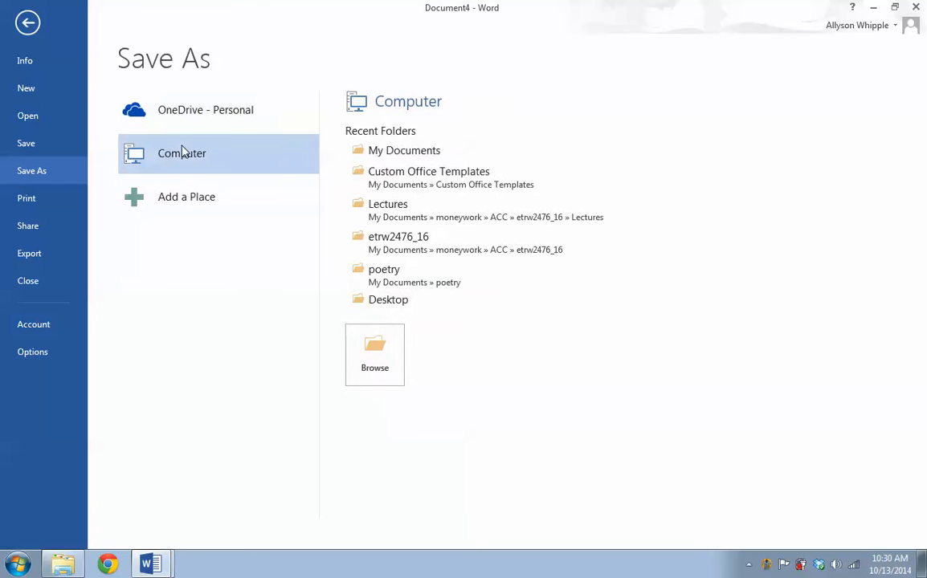
pyautogui.click(399, 151)
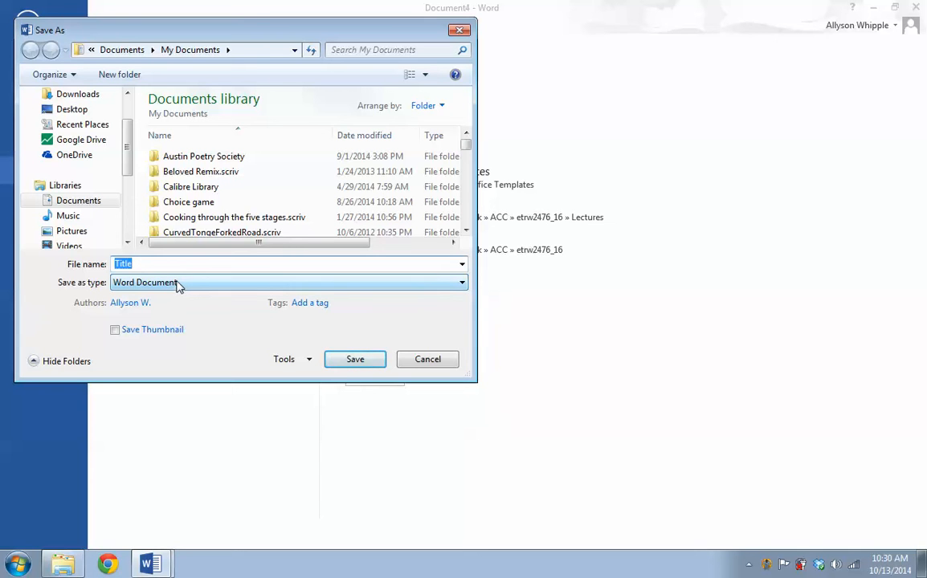
pyautogui.write('New Docom')
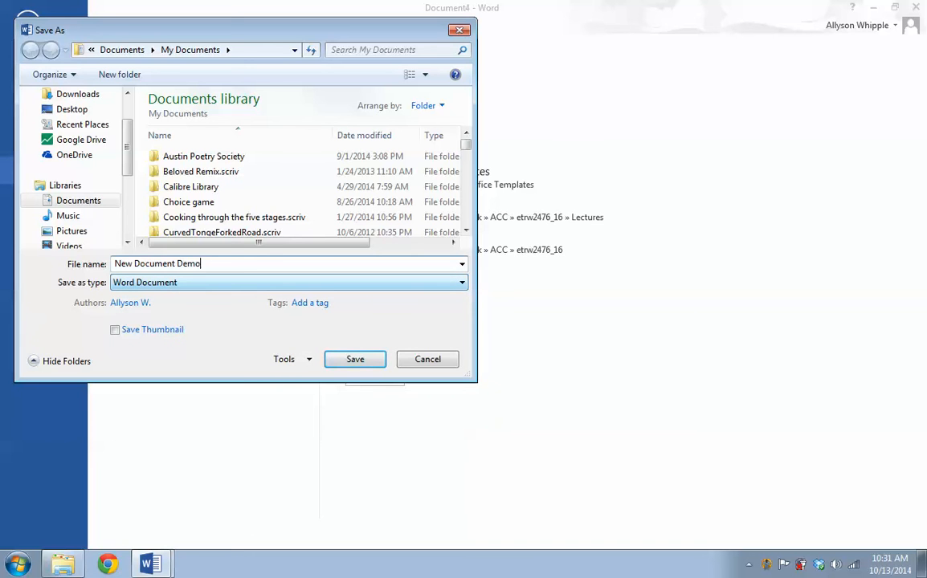
pyautogui.write('ent Demo')
pyautogui.press('Return')
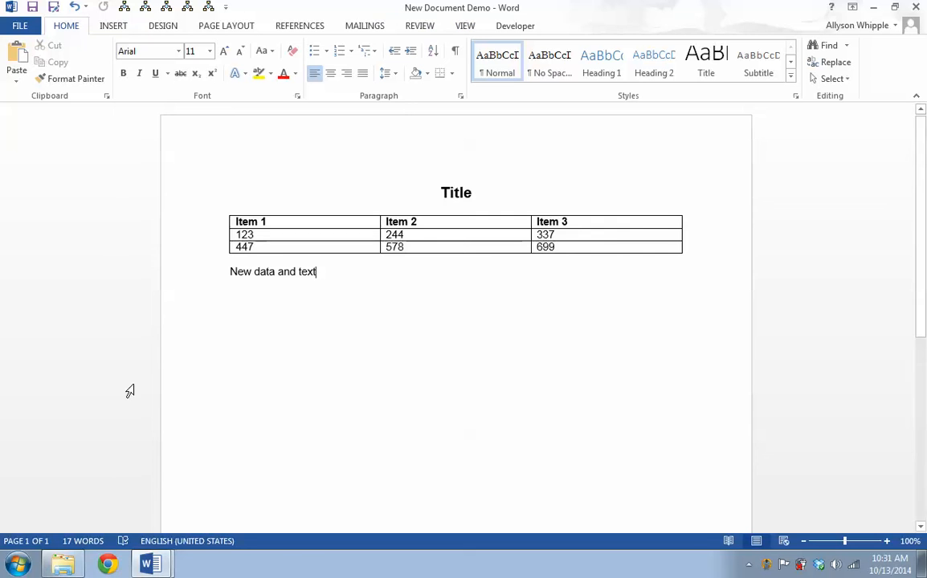
# Open the saved New Document Demo file from the Documents library
pyautogui.click(63, 565)
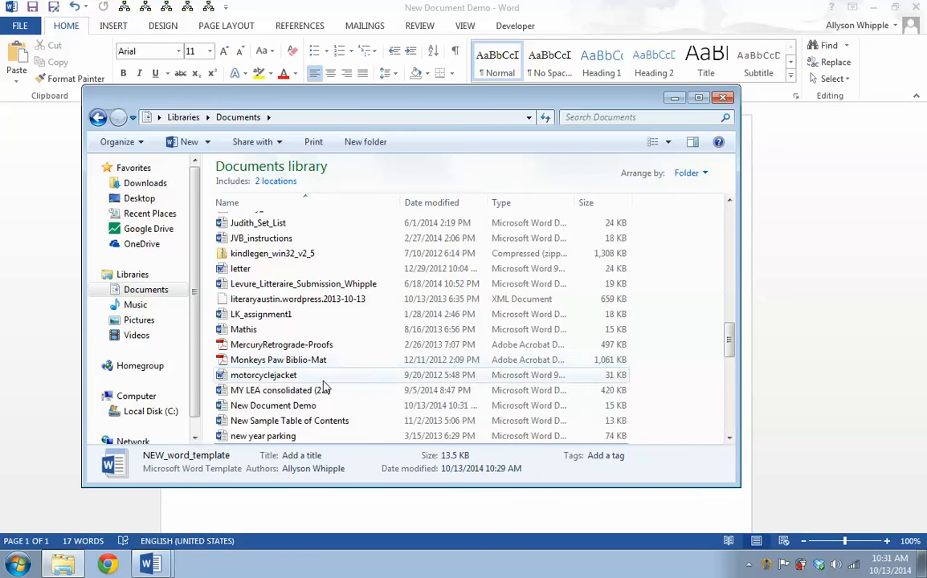
pyautogui.click(298, 408)
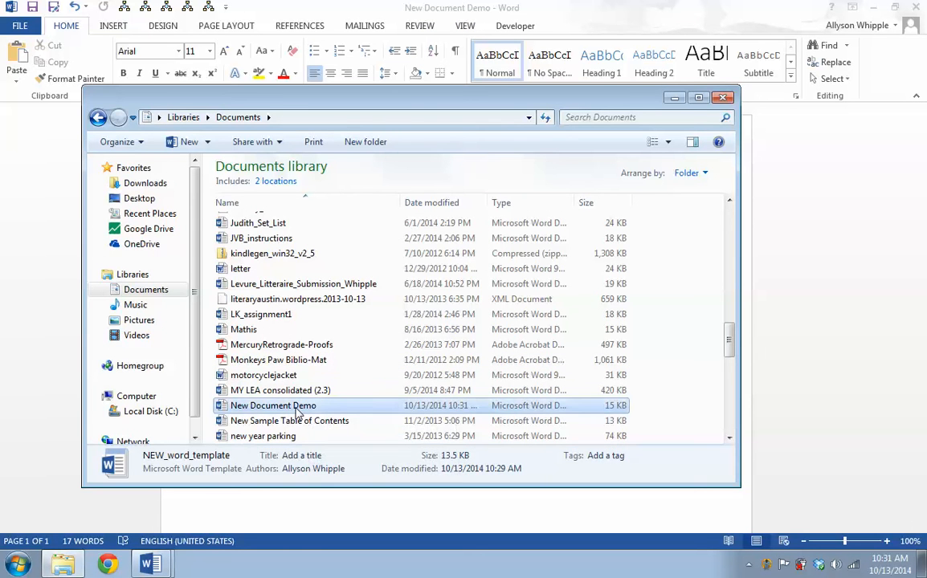
pyautogui.doubleClick(297, 407)
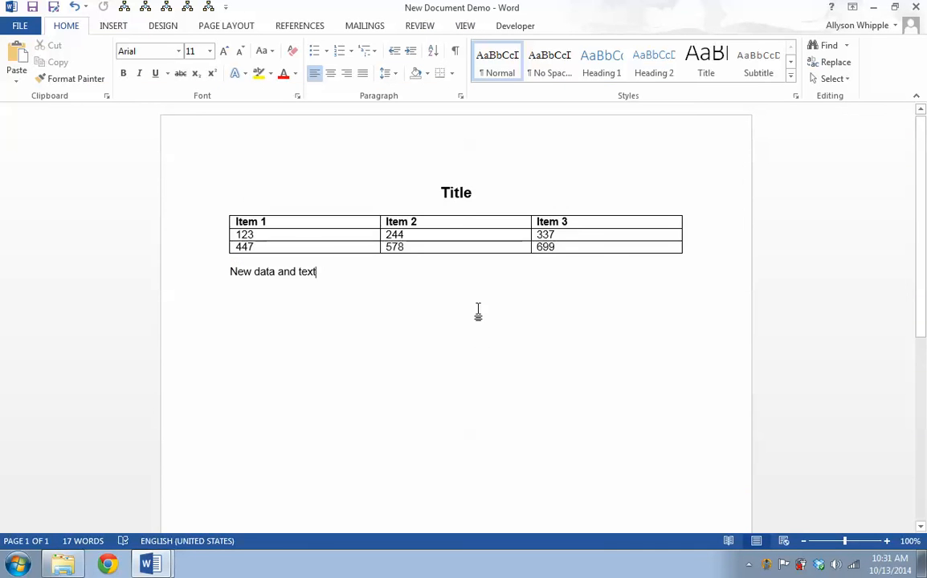
# Open a new document based on the NEW_word_template file in the Documents library
pyautogui.click(63, 564)
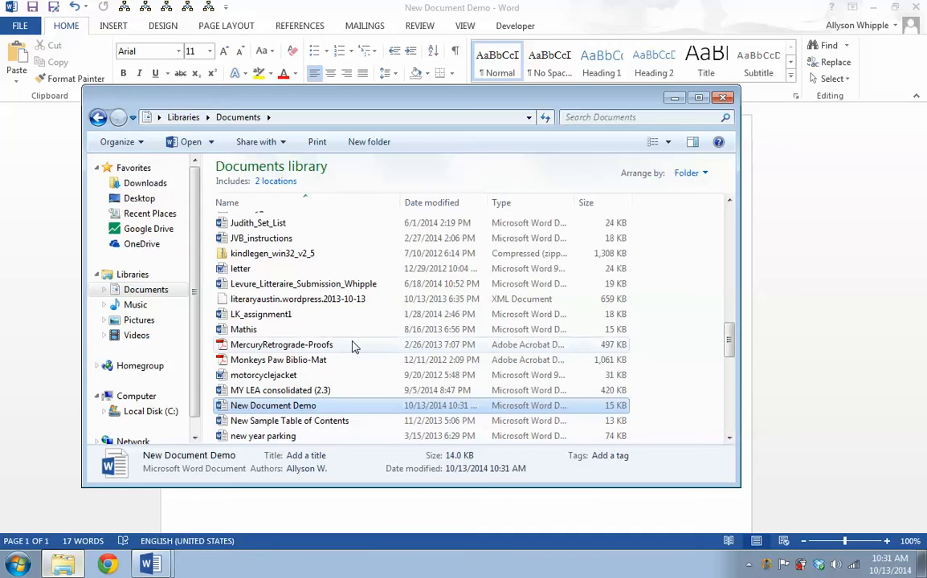
pyautogui.scroll(5, 257, 438)
pyautogui.scroll(-8, 324, 288)
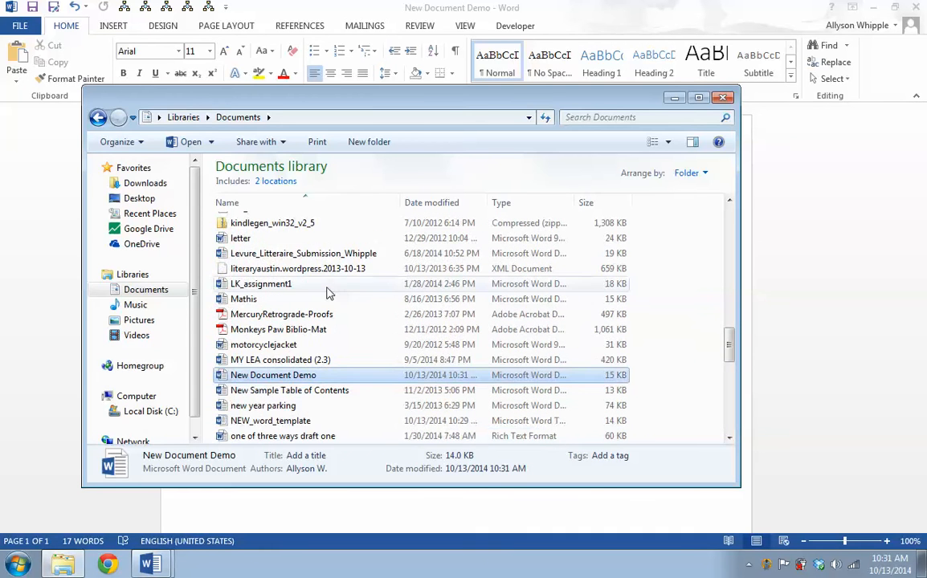
pyautogui.doubleClick(257, 299)
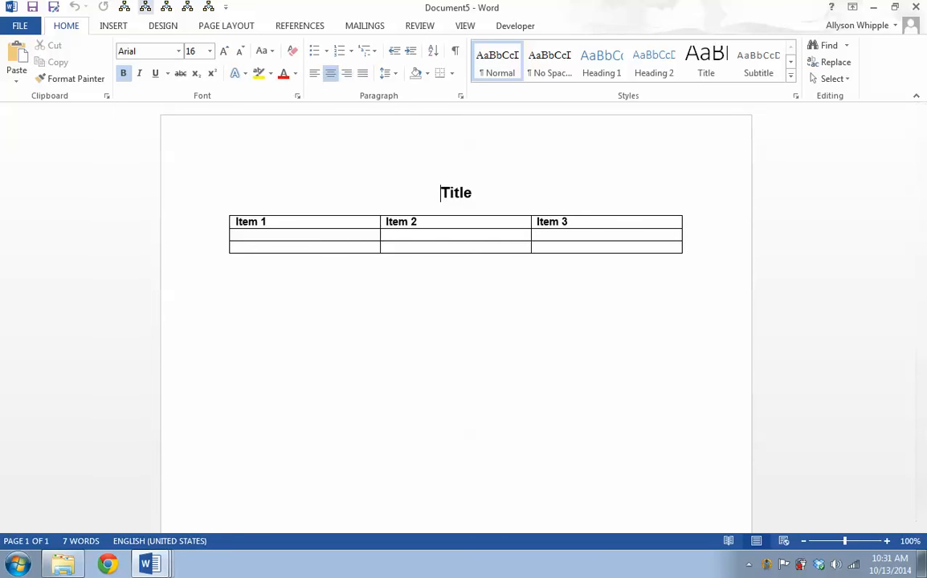
# Add a blank paragraph below the table
pyautogui.click(268, 386)
pyautogui.press('Return')
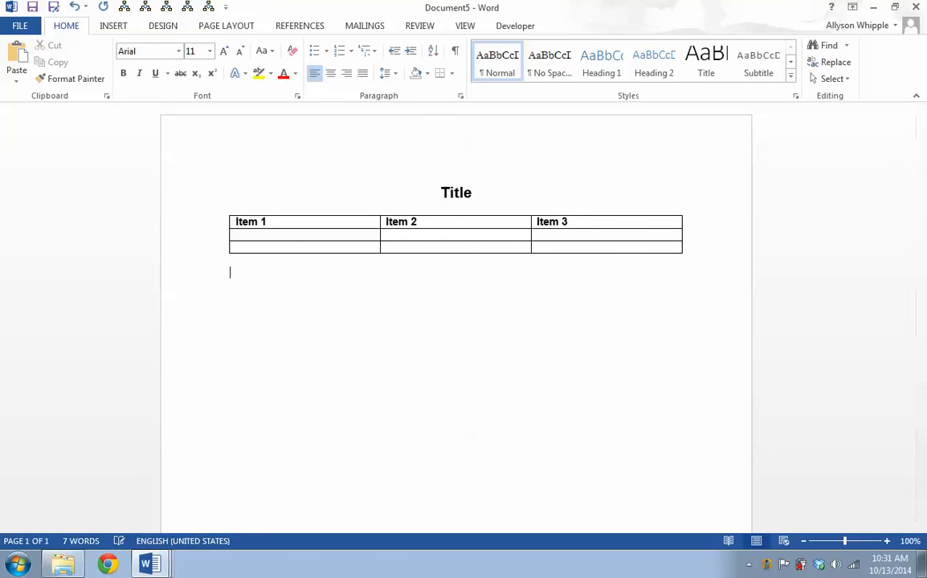
# Save the document as a Word Macro-Enabled Template named Macro Template Demo in Custom Office Templates
pyautogui.click(10, 27)
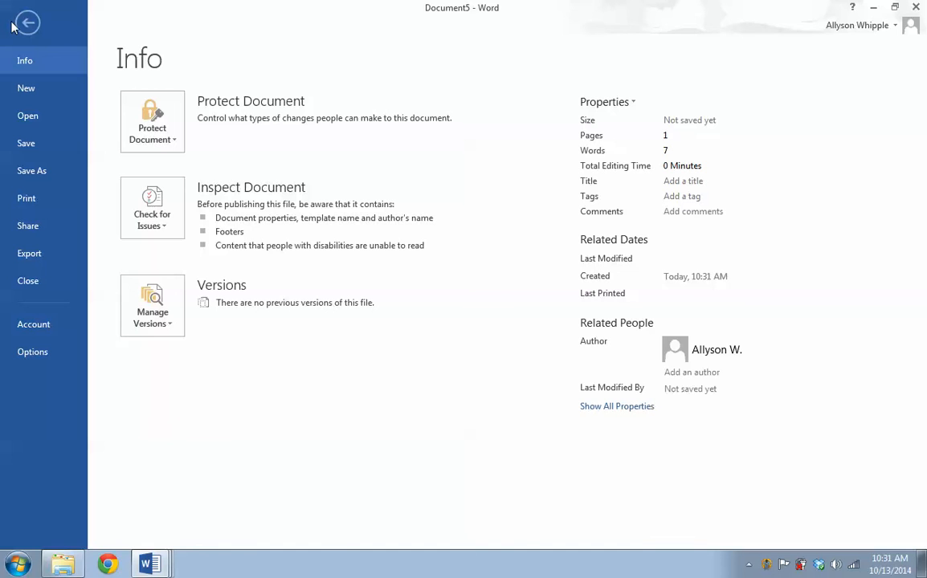
pyautogui.click(19, 25)
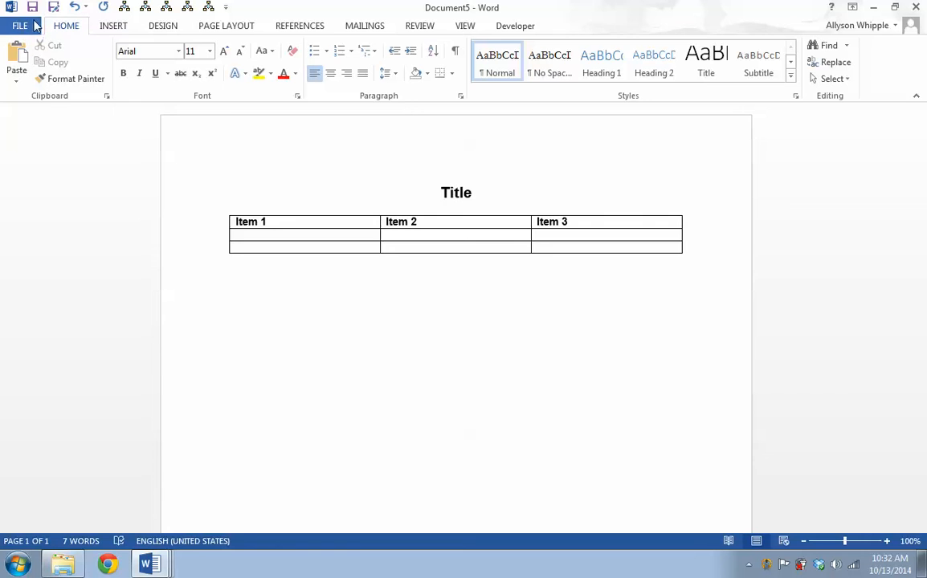
pyautogui.click(20, 26)
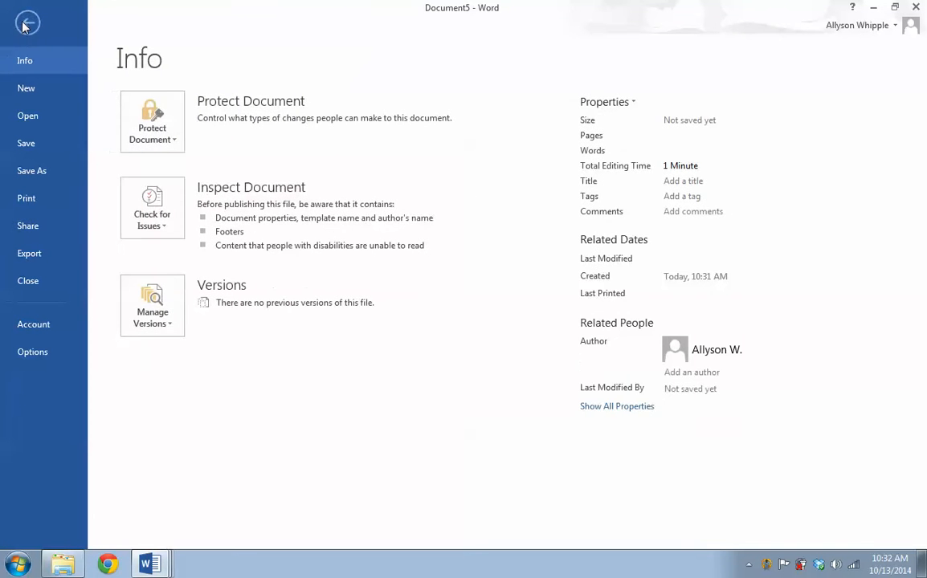
pyautogui.click(48, 171)
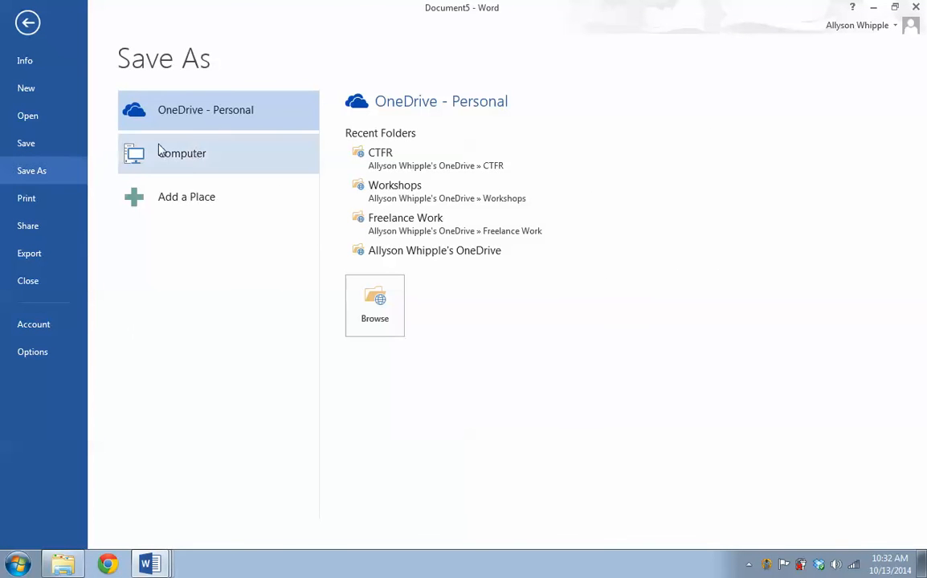
pyautogui.doubleClick(193, 157)
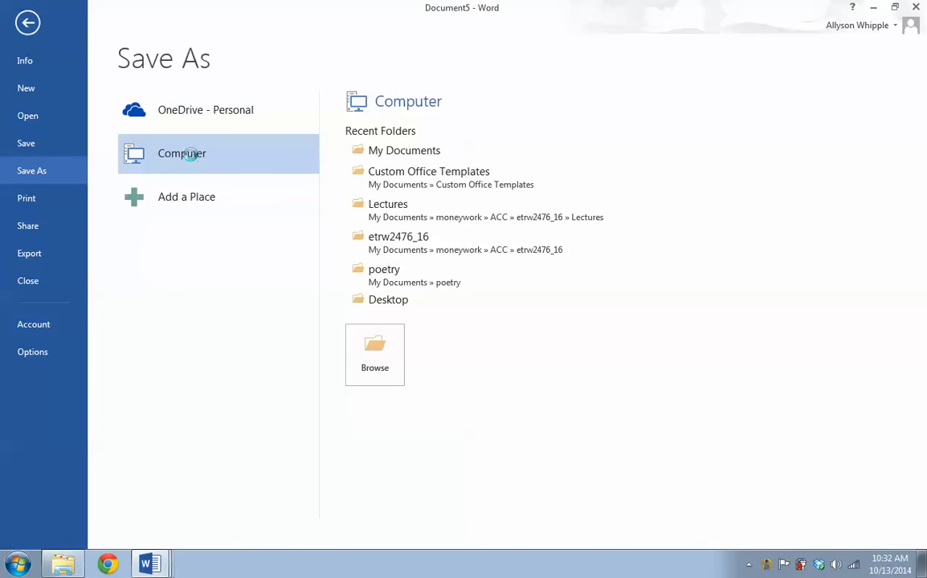
pyautogui.click(217, 283)
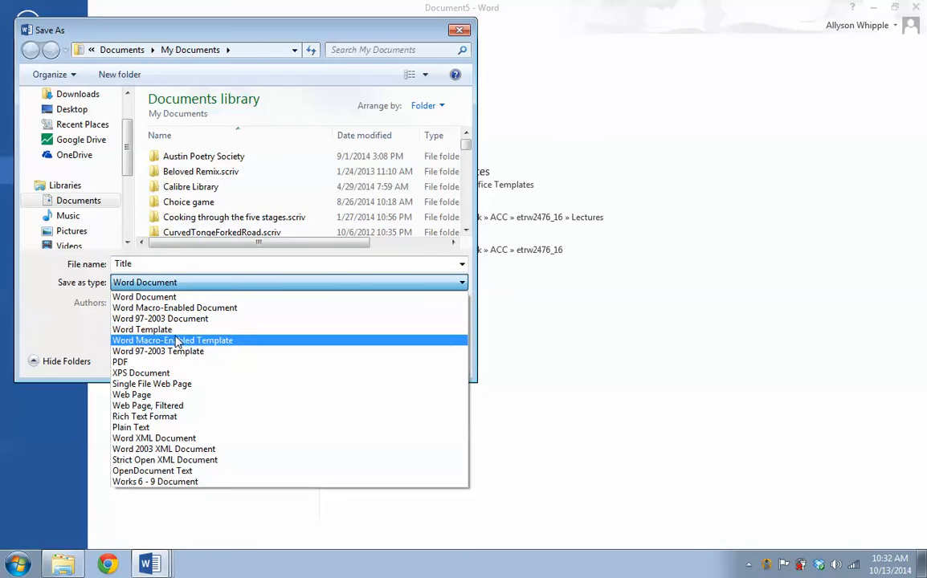
pyautogui.click(177, 342)
pyautogui.click(196, 264)
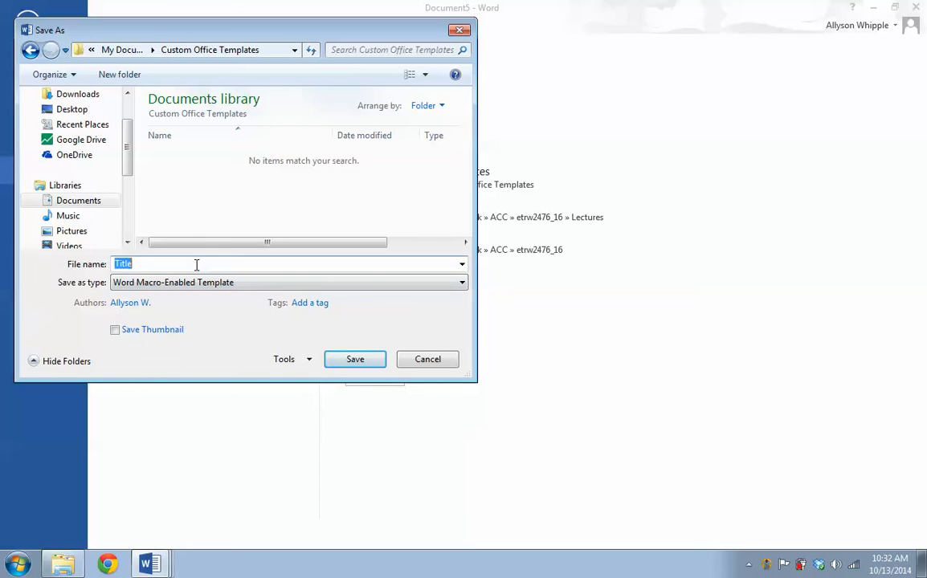
pyautogui.write('Macro Template Demo')
pyautogui.press('Return')
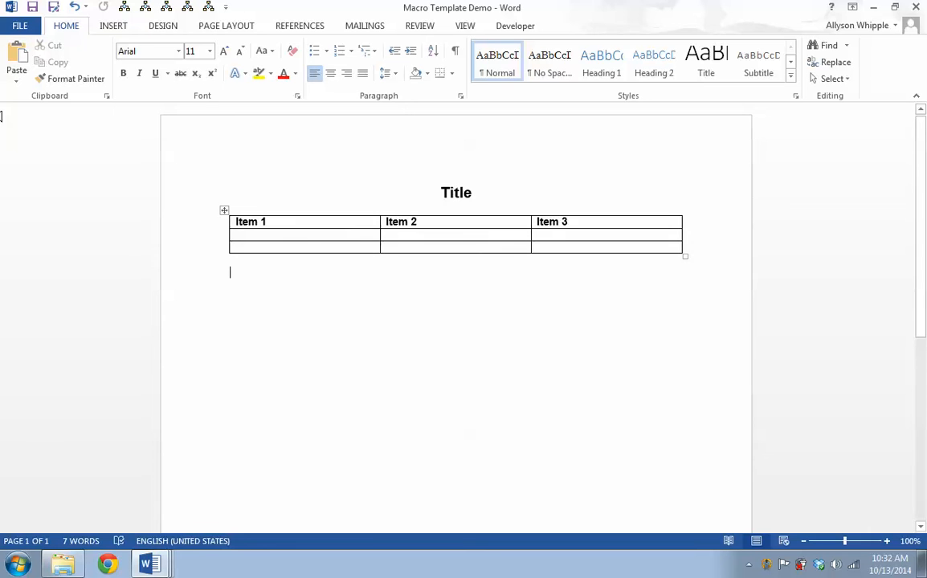
pyautogui.click(224, 27)
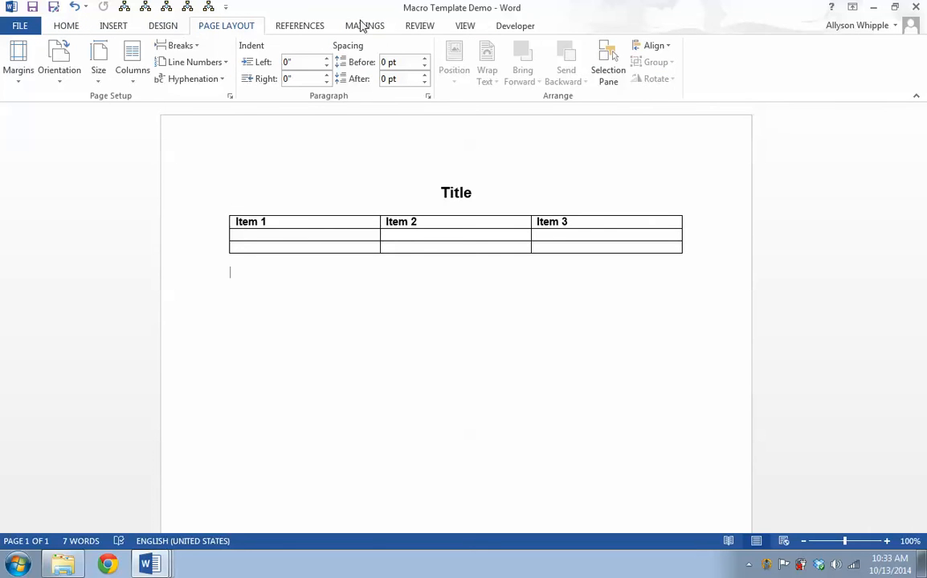
pyautogui.click(519, 35)
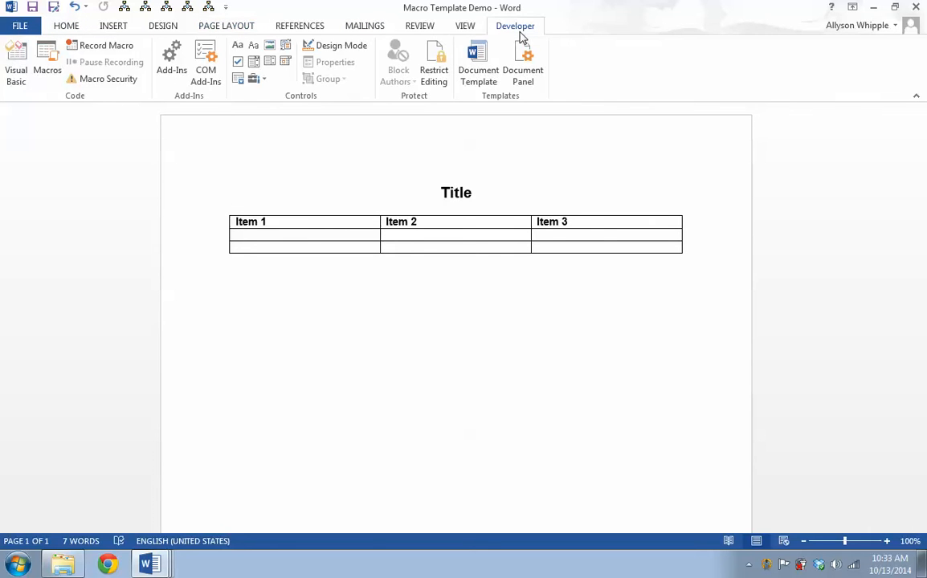
pyautogui.click(283, 31)
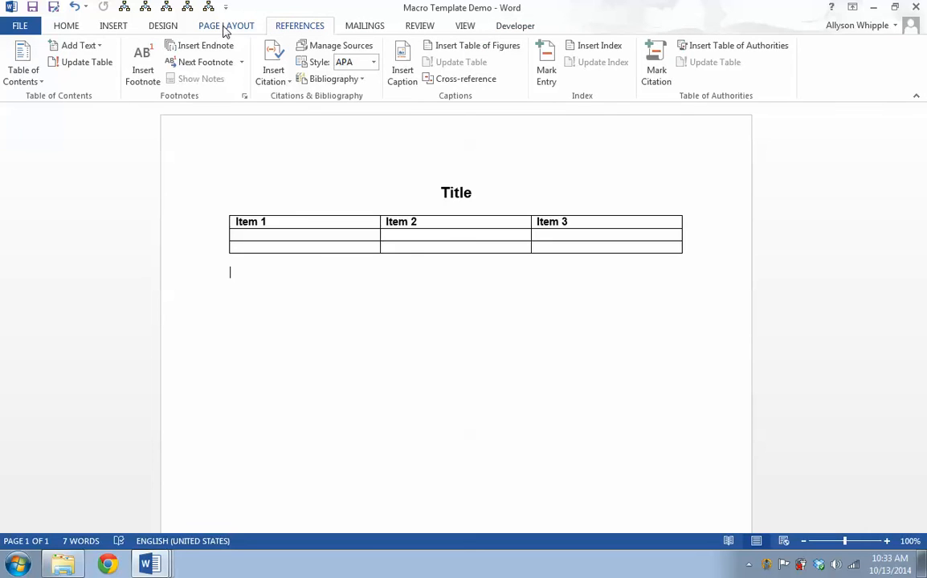
pyautogui.click(225, 29)
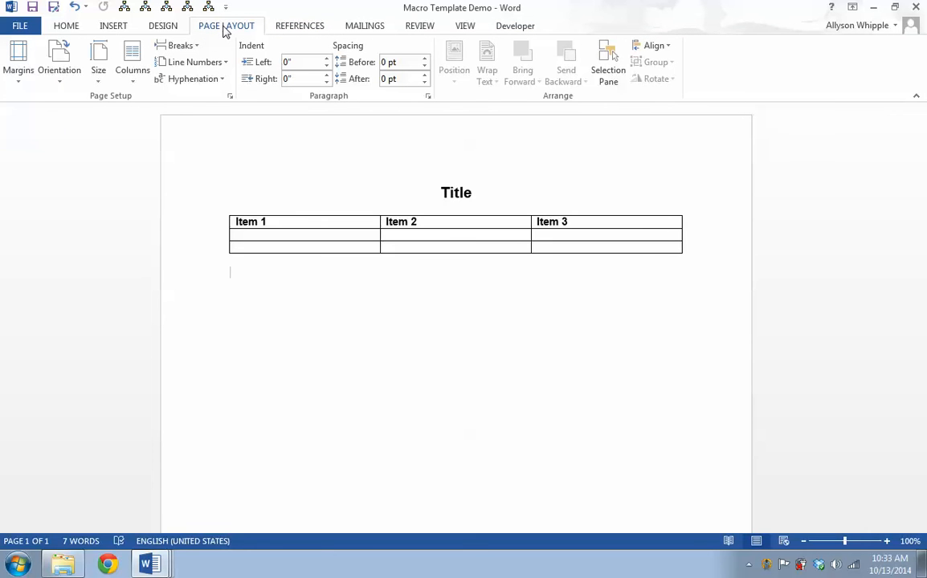
pyautogui.click(124, 30)
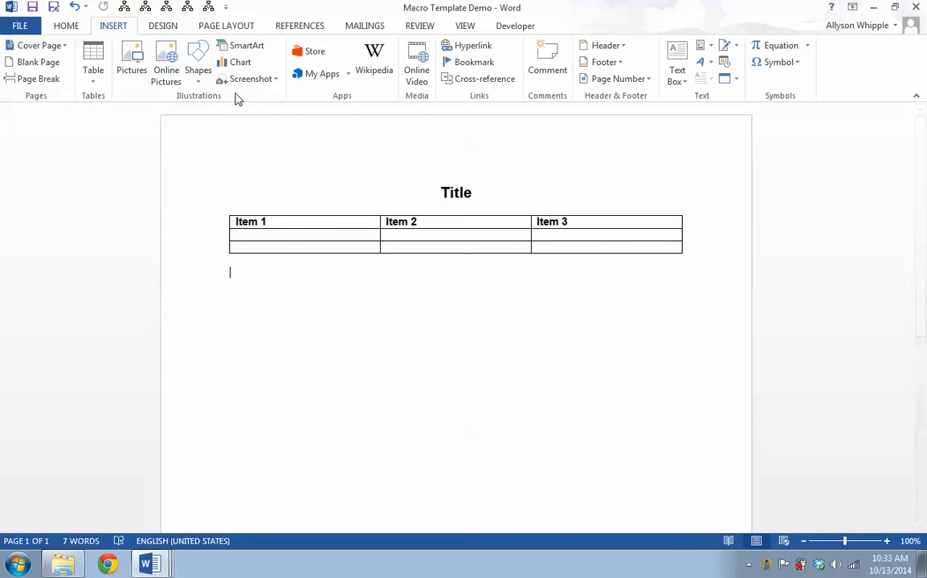
# Open another new document based on the NEW_word_template file from the Documents library
pyautogui.click(55, 566)
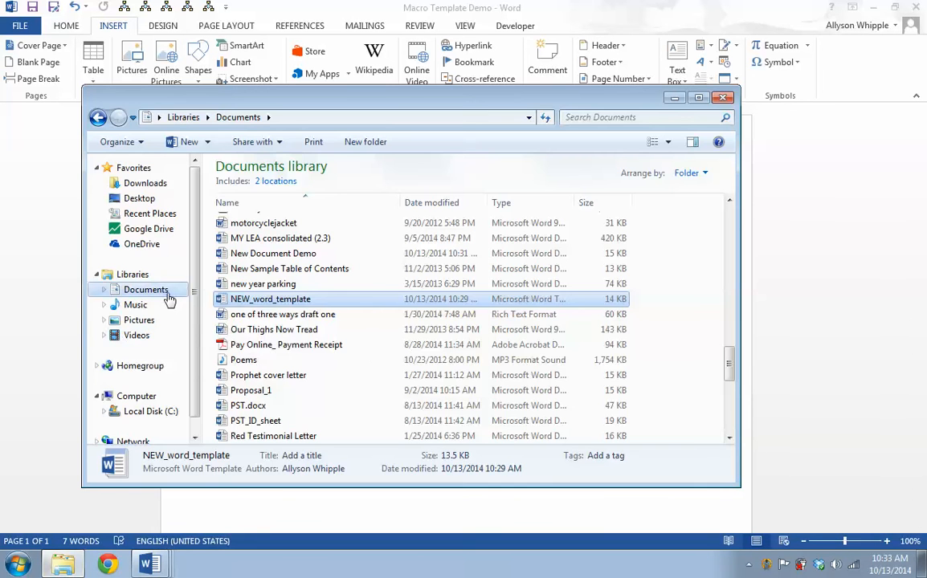
pyautogui.doubleClick(232, 298)
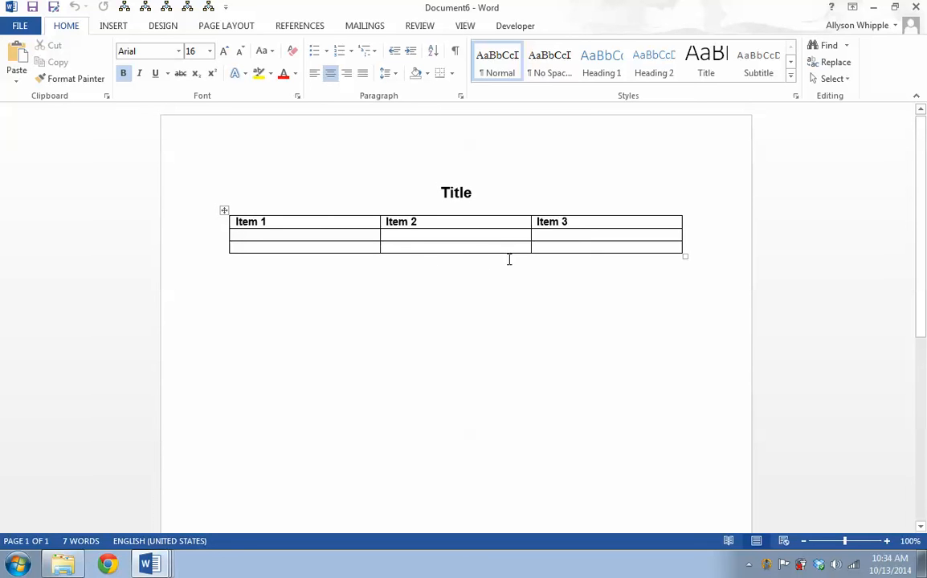
# Change the font colour of the Title heading to blue
pyautogui.click(290, 305)
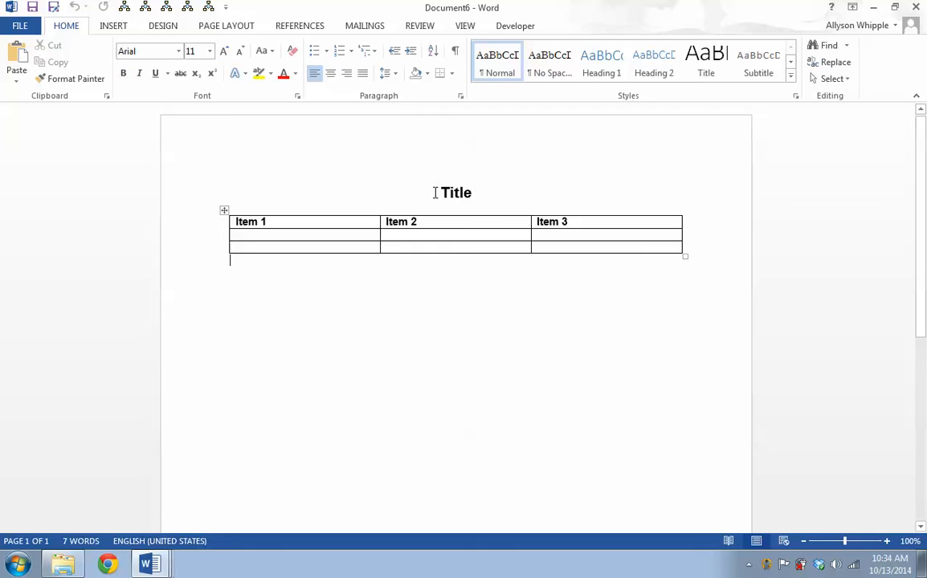
pyautogui.moveTo(435, 193); pyautogui.dragTo(509, 198)
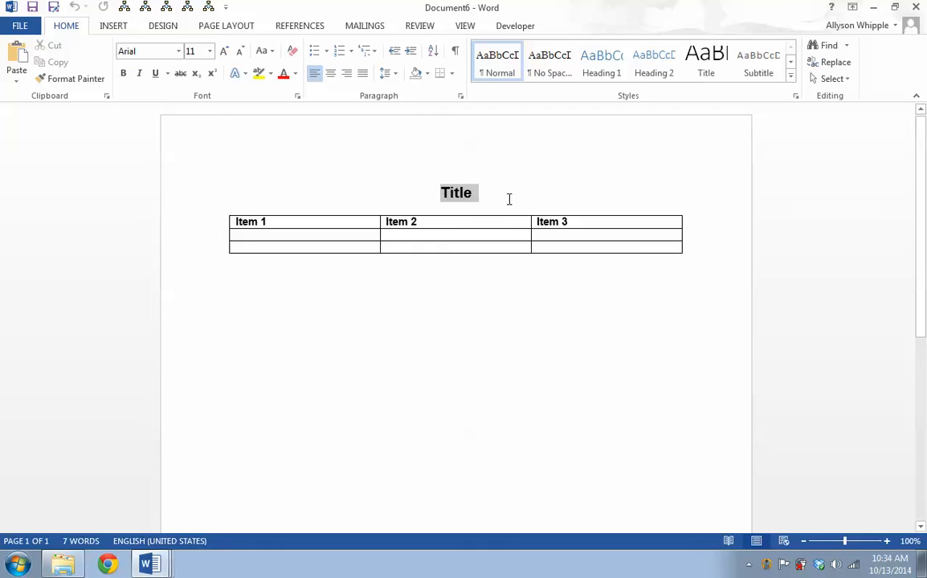
pyautogui.click(294, 73)
pyautogui.click(333, 124)
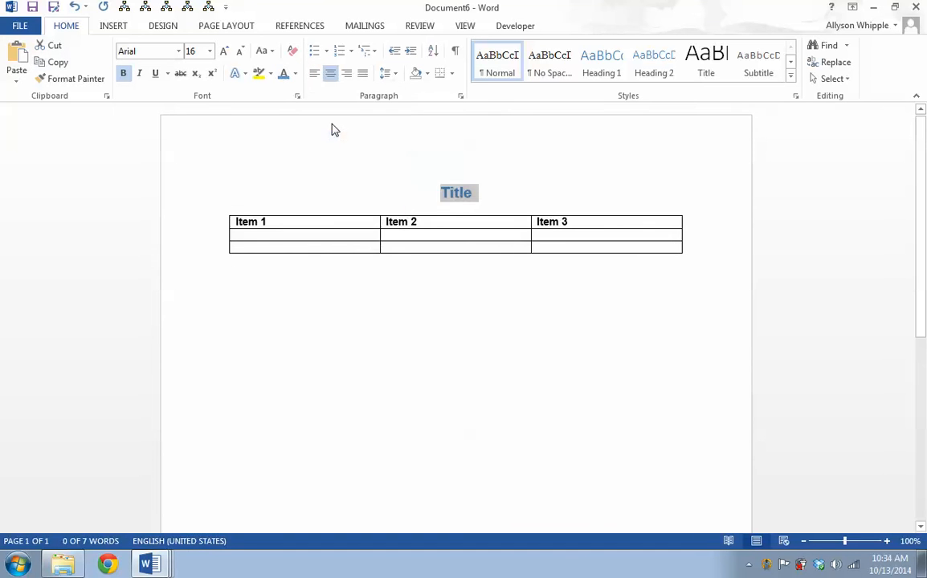
# Type "This is where the fine print goes." in the paragraph below the table
pyautogui.click(364, 323)
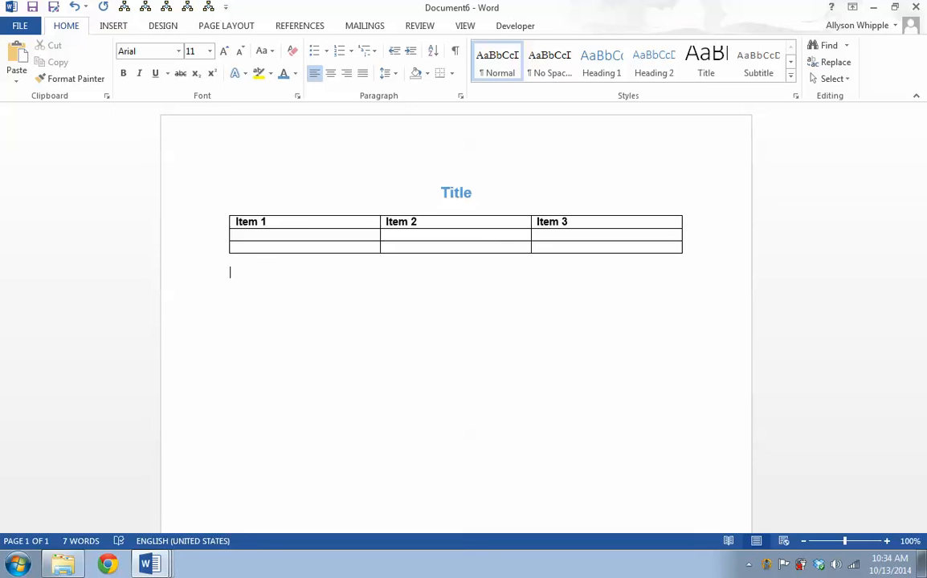
pyautogui.write('This is whe')
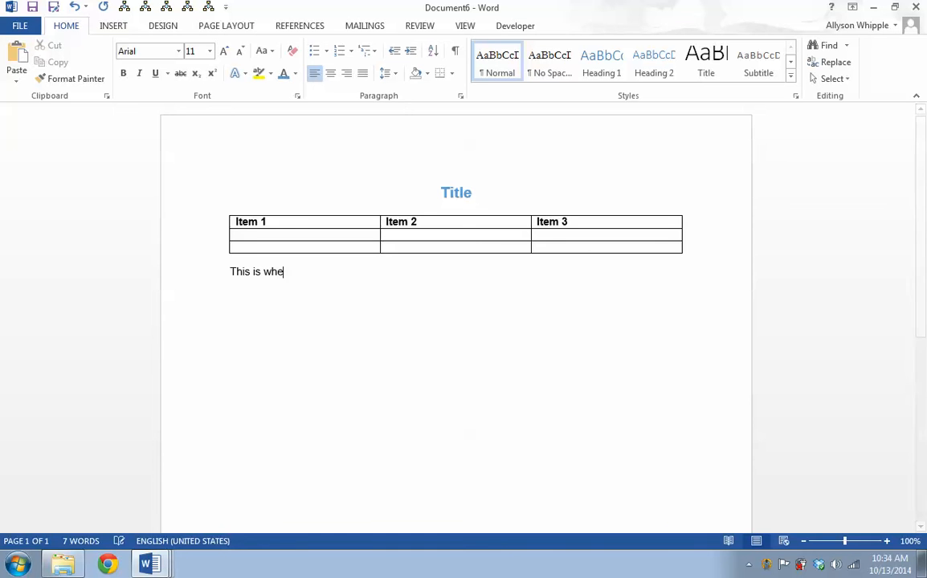
pyautogui.write('re the fine print goes.')
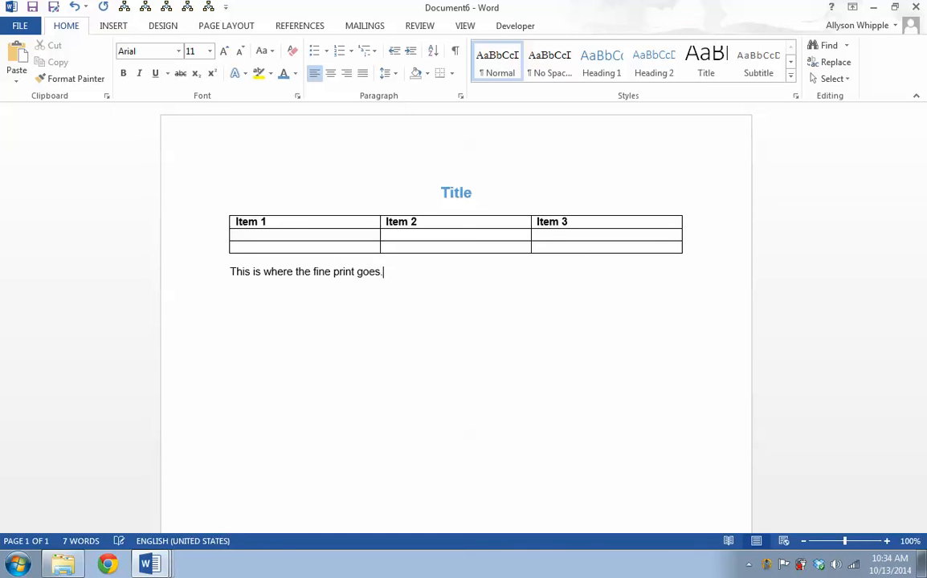
# Set the font size of the fine print sentence to 9
pyautogui.moveTo(225, 271); pyautogui.dragTo(432, 292)
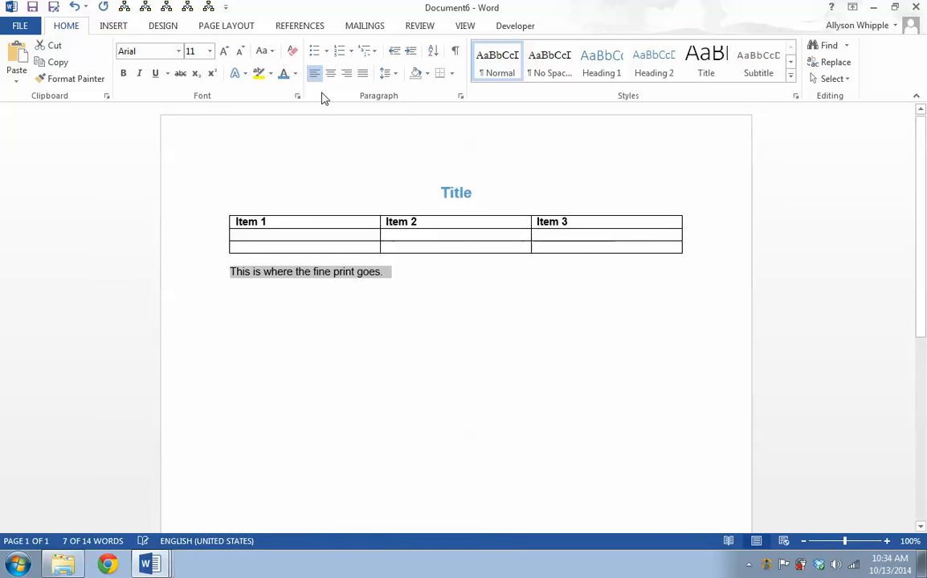
pyautogui.click(209, 51)
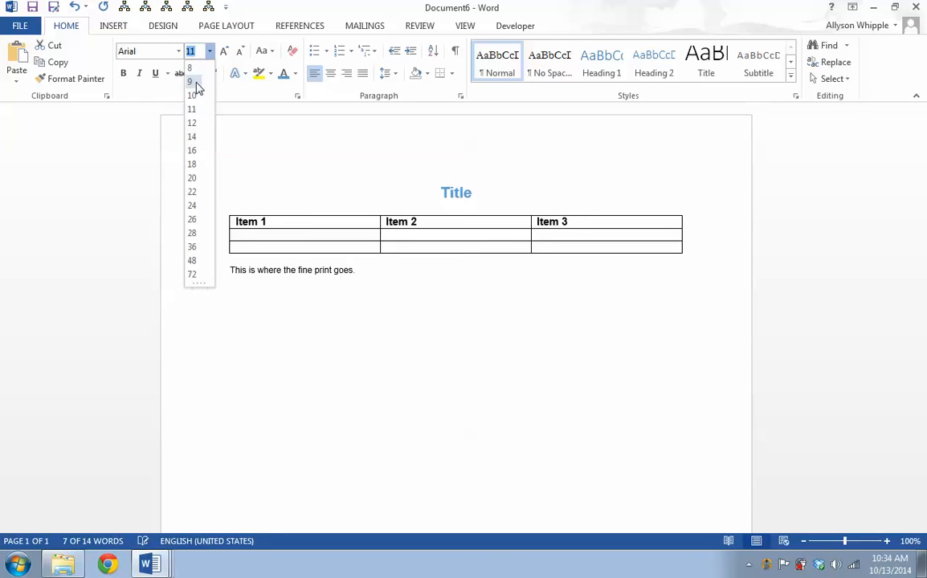
pyautogui.click(193, 80)
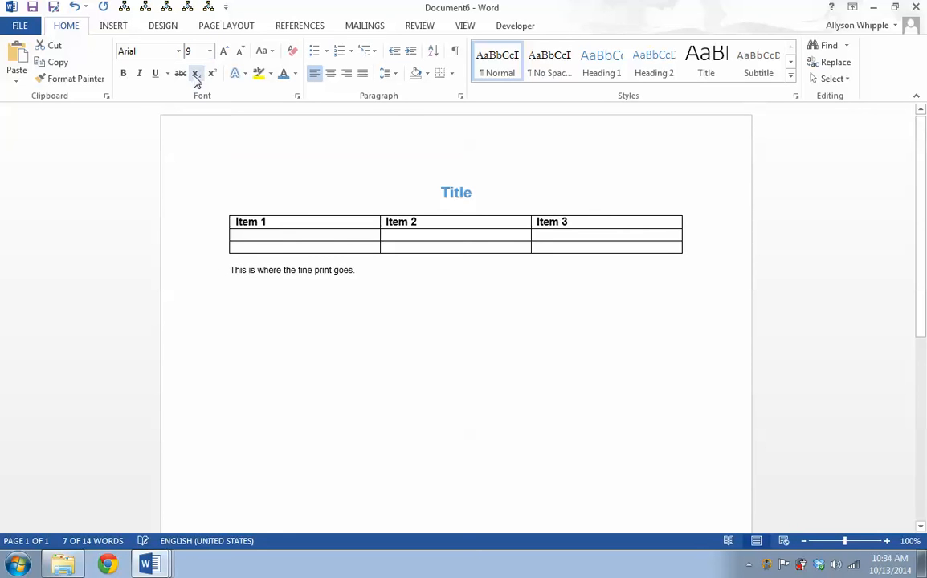
pyautogui.click(450, 420)
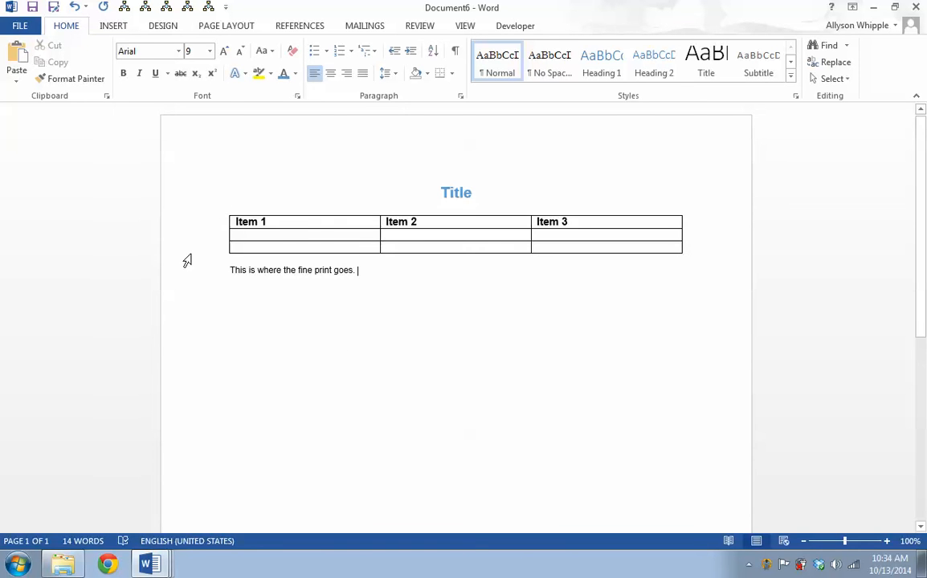
# Select the fine print sentence and open the Building Blocks Organizer to browse the existing building blocks
pyautogui.moveTo(230, 271); pyautogui.dragTo(364, 270)
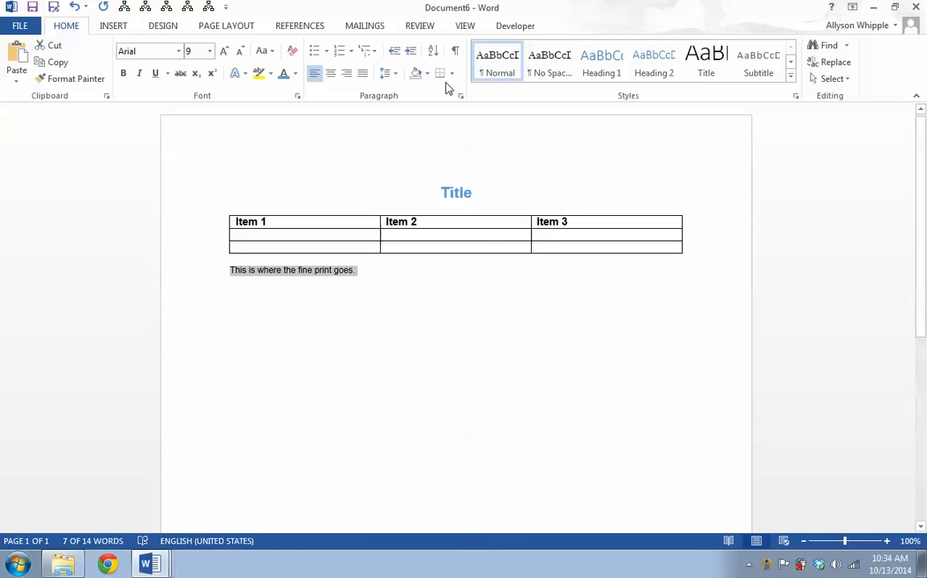
pyautogui.click(99, 26)
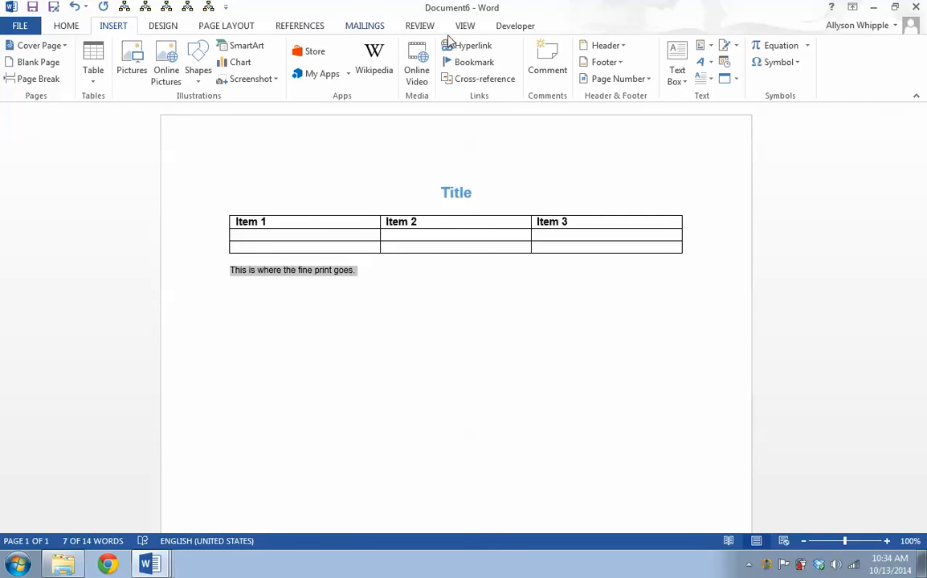
pyautogui.click(710, 46)
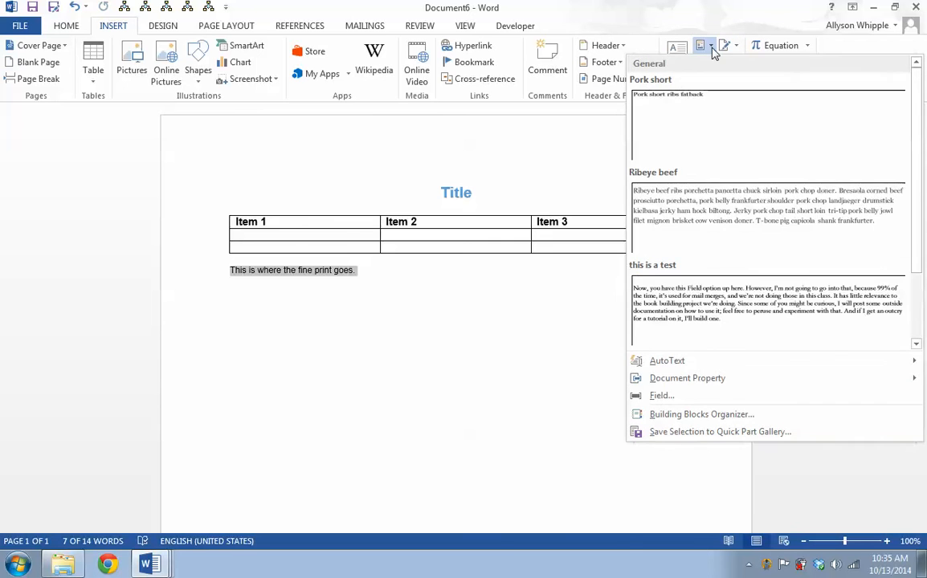
pyautogui.click(723, 413)
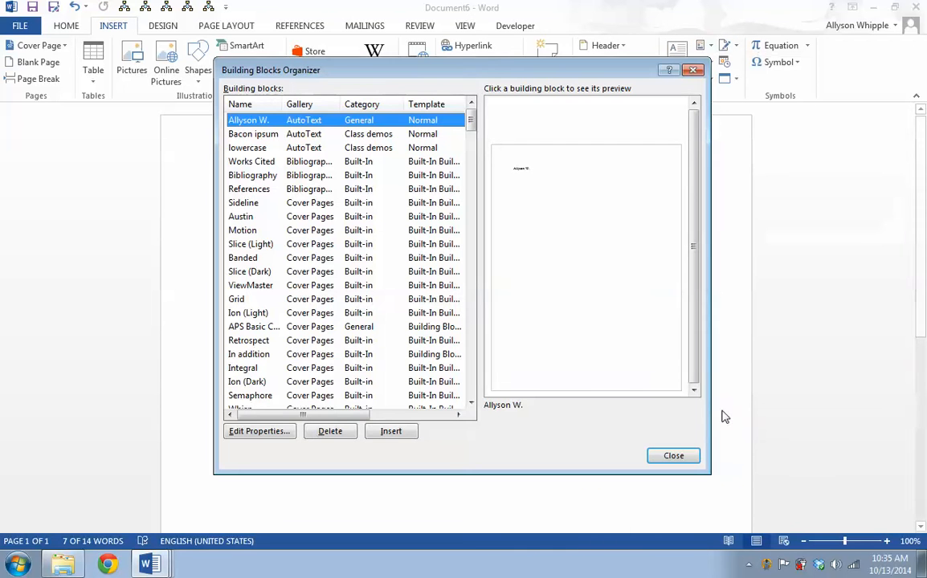
pyautogui.moveTo(488, 78); pyautogui.dragTo(742, 78)
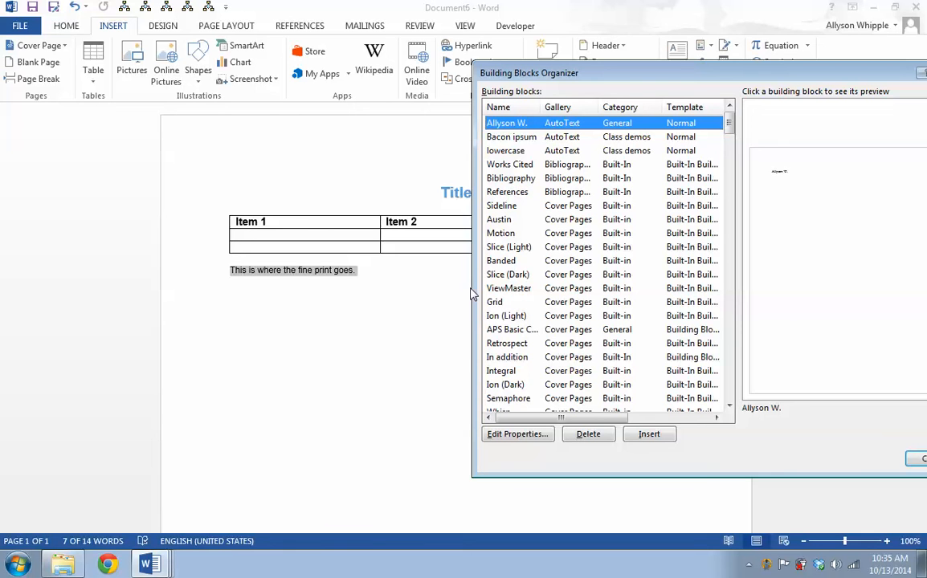
pyautogui.click(914, 459)
pyautogui.rightClick(263, 280)
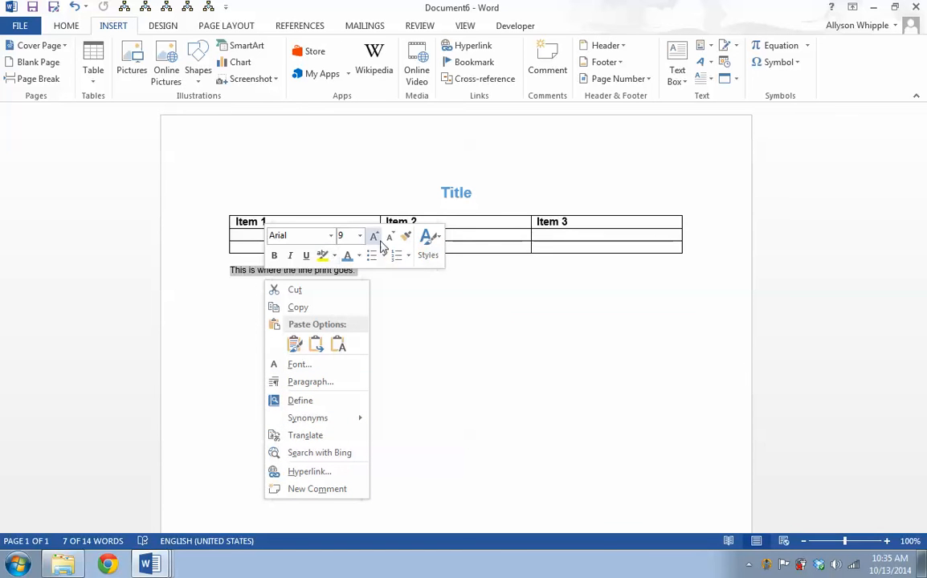
pyautogui.press('Escape')
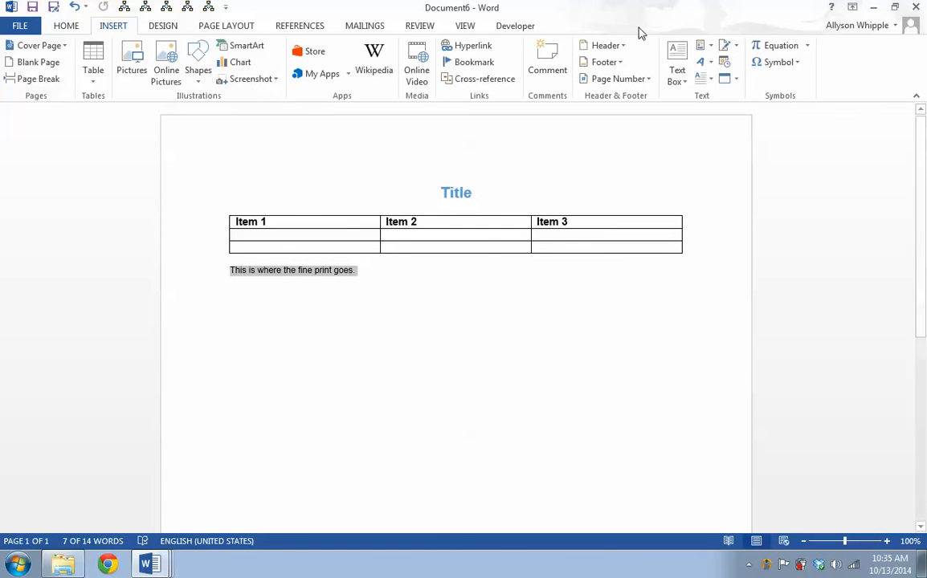
# Start saving the selected sentence to the Quick Part Gallery and review the gallery, category and save-in choices
pyautogui.click(704, 63)
pyautogui.click(701, 45)
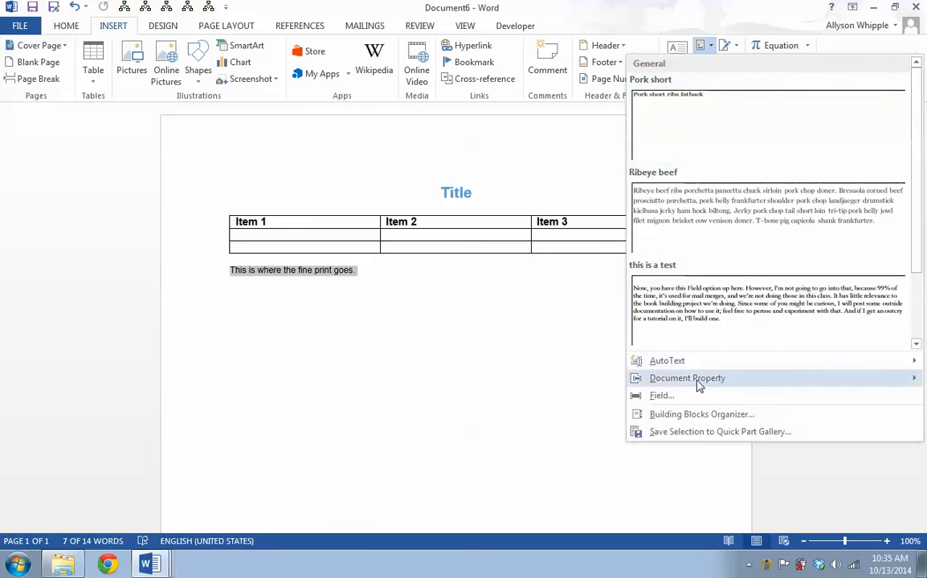
pyautogui.click(696, 431)
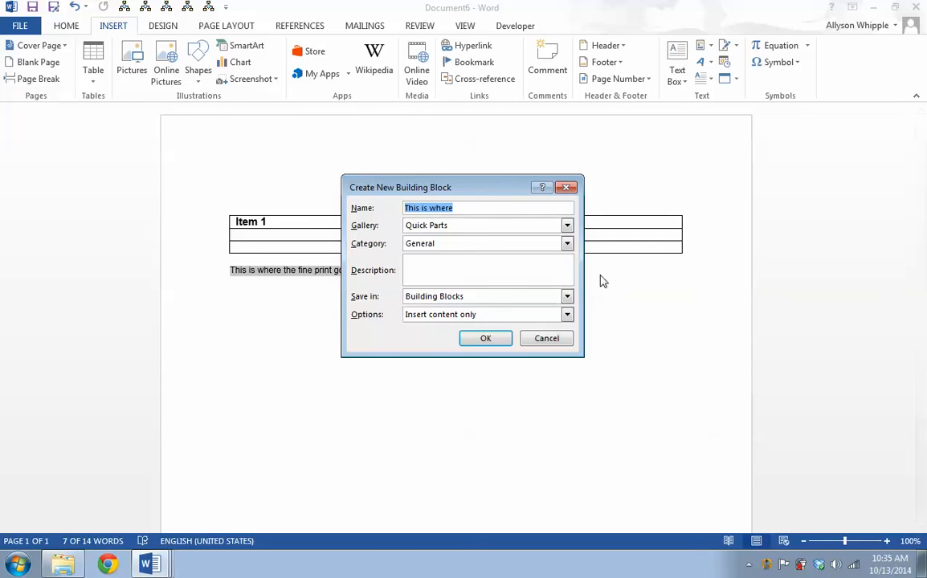
pyautogui.moveTo(484, 190); pyautogui.dragTo(615, 180)
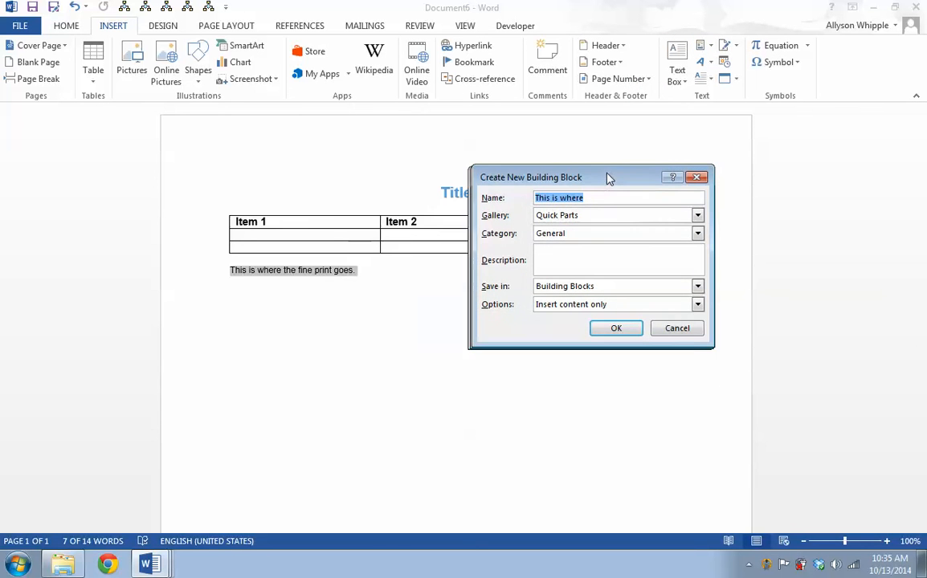
pyautogui.click(698, 215)
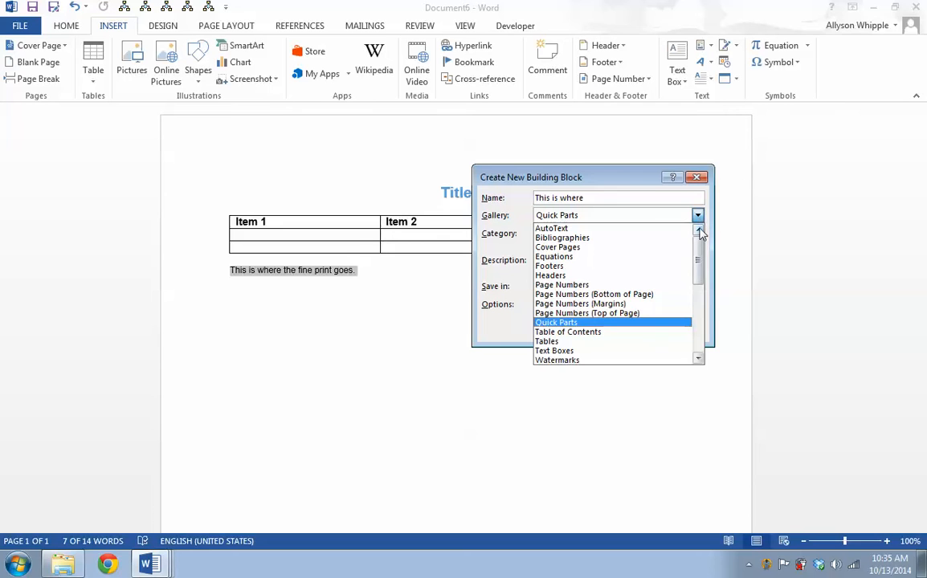
pyautogui.moveTo(699, 241); pyautogui.dragTo(666, 160)
pyautogui.click(621, 181)
pyautogui.click(586, 232)
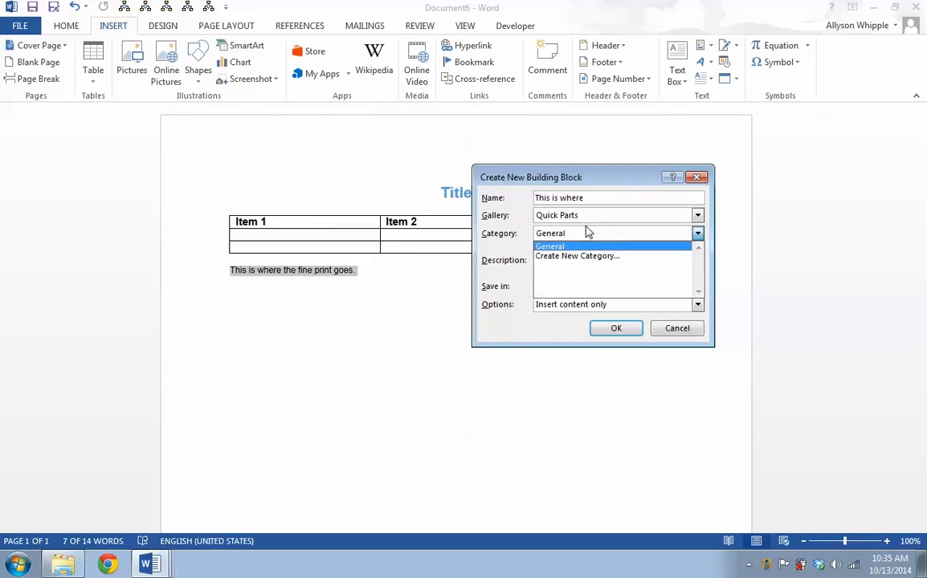
pyautogui.click(586, 232)
pyautogui.click(564, 290)
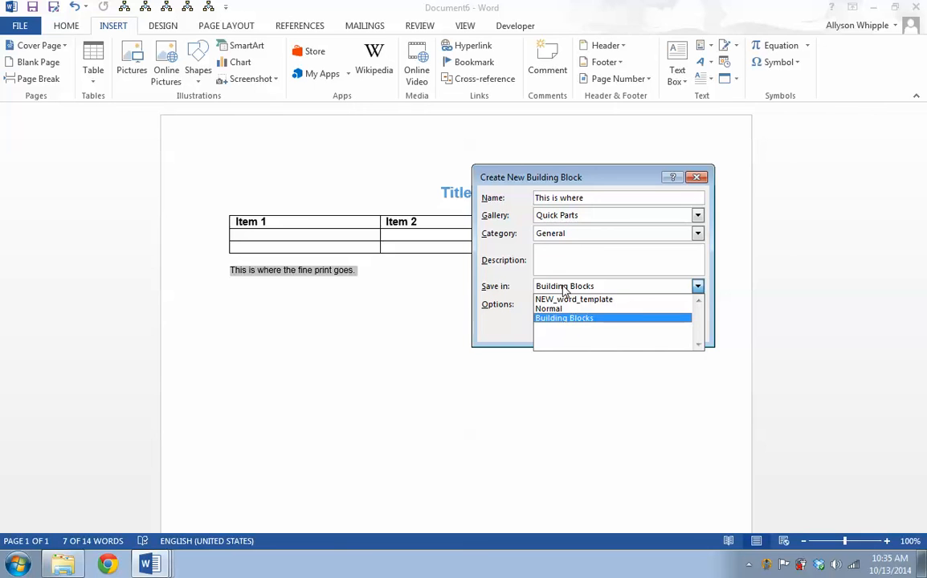
pyautogui.click(583, 234)
pyautogui.click(583, 217)
pyautogui.click(584, 218)
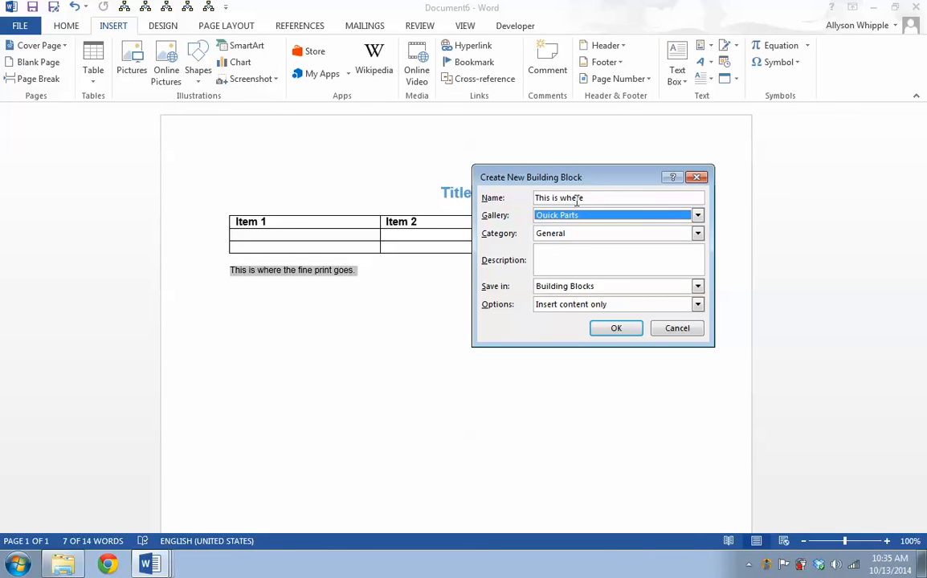
# Name the building block Fine Pring, keep category General, save it in NEW_word_template and confirm
pyautogui.hotkey('shift', 'Tab')
pyautogui.write('Fine')
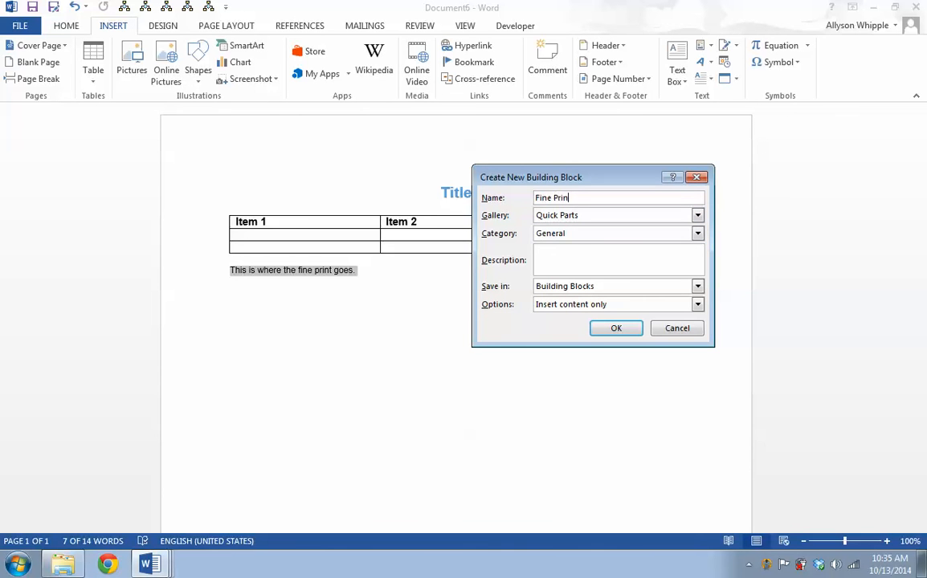
pyautogui.click(548, 234)
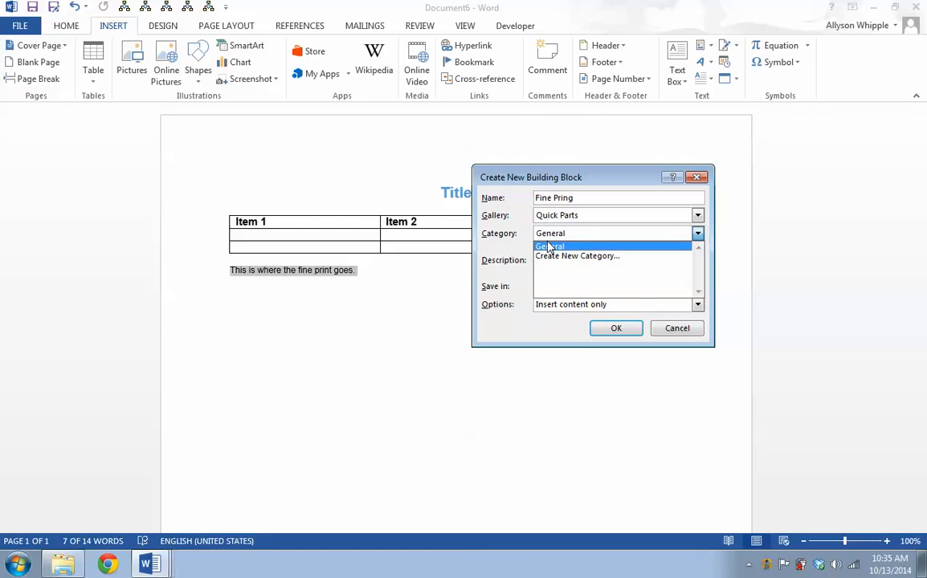
pyautogui.click(552, 237)
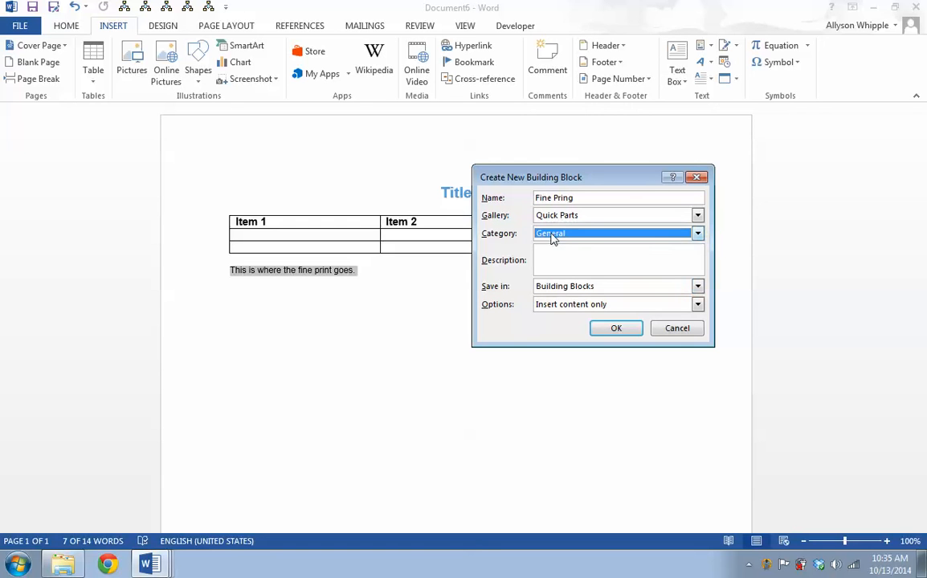
pyautogui.click(567, 289)
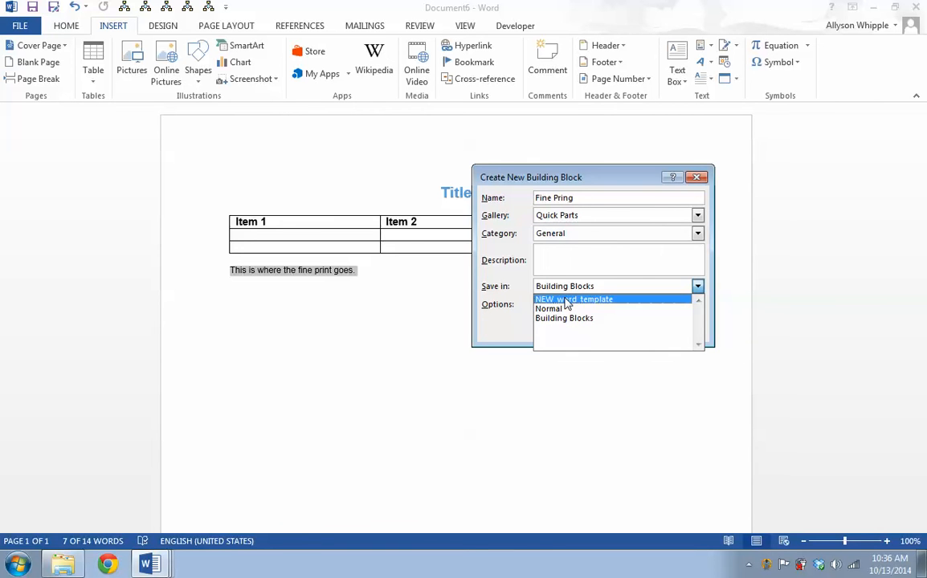
pyautogui.click(567, 301)
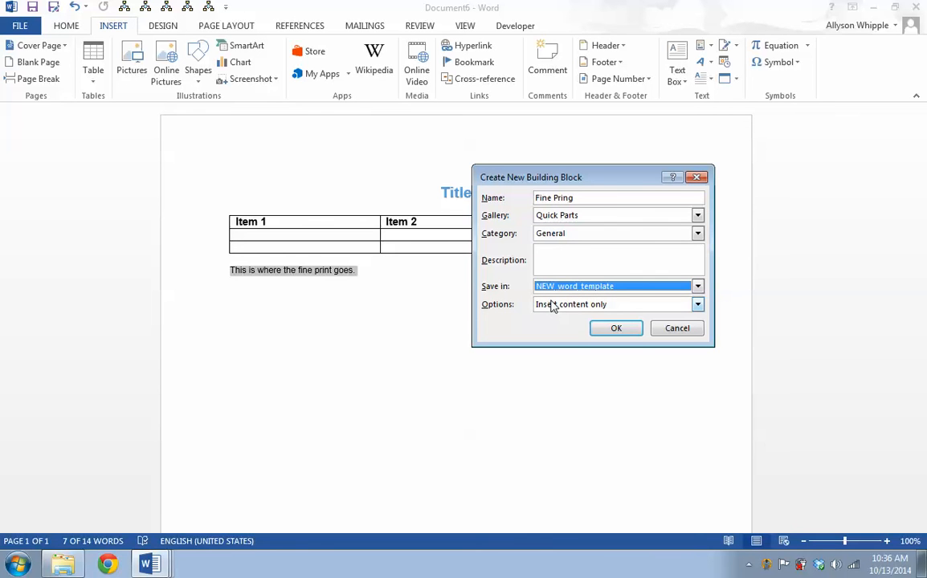
pyautogui.click(627, 335)
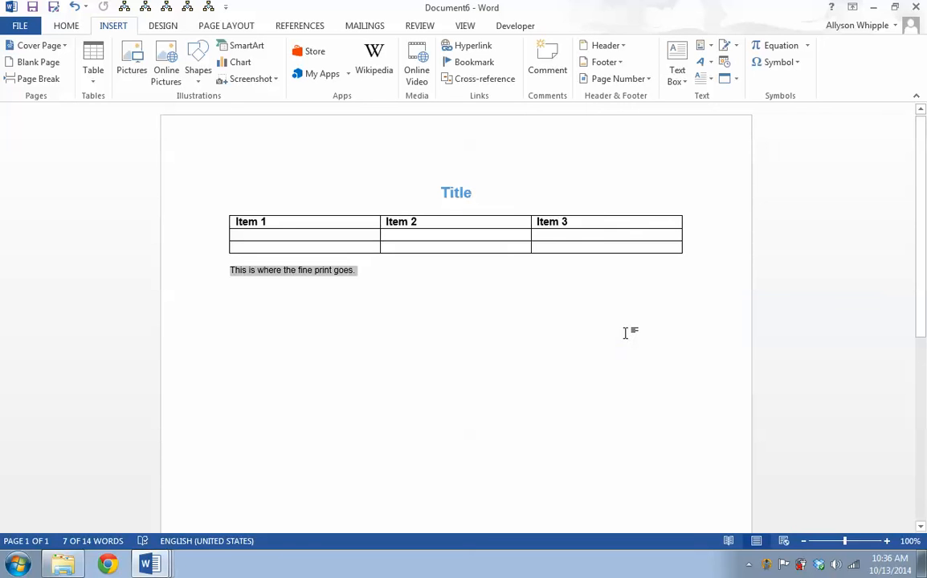
# Select the Title heading and start saving it as a Quick Part named Title Blue
pyautogui.click(346, 147)
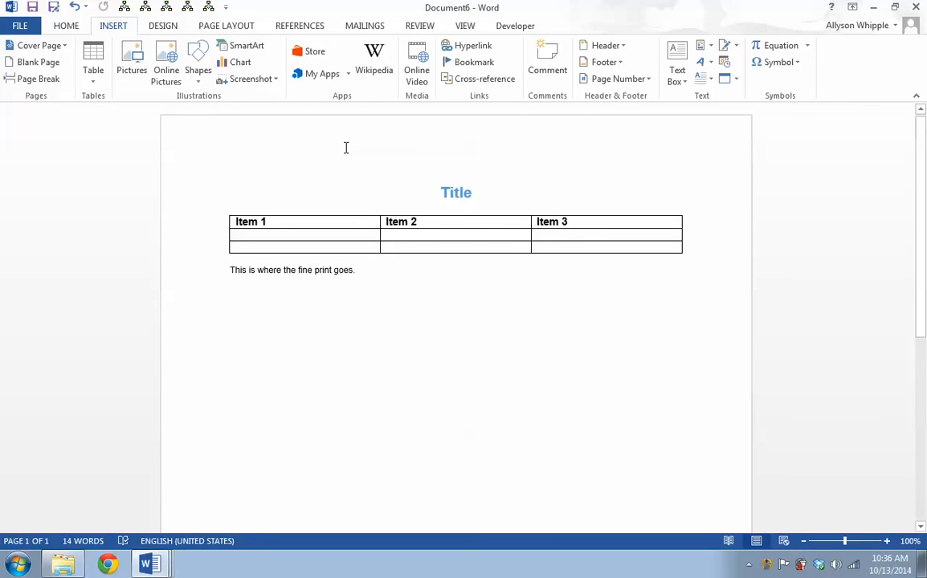
pyautogui.moveTo(440, 193); pyautogui.dragTo(472, 194)
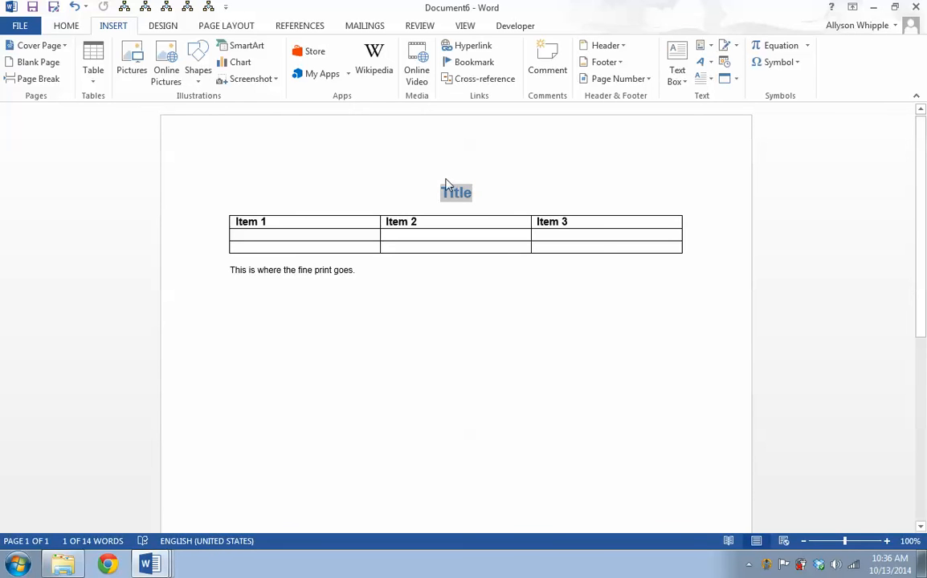
pyautogui.click(708, 69)
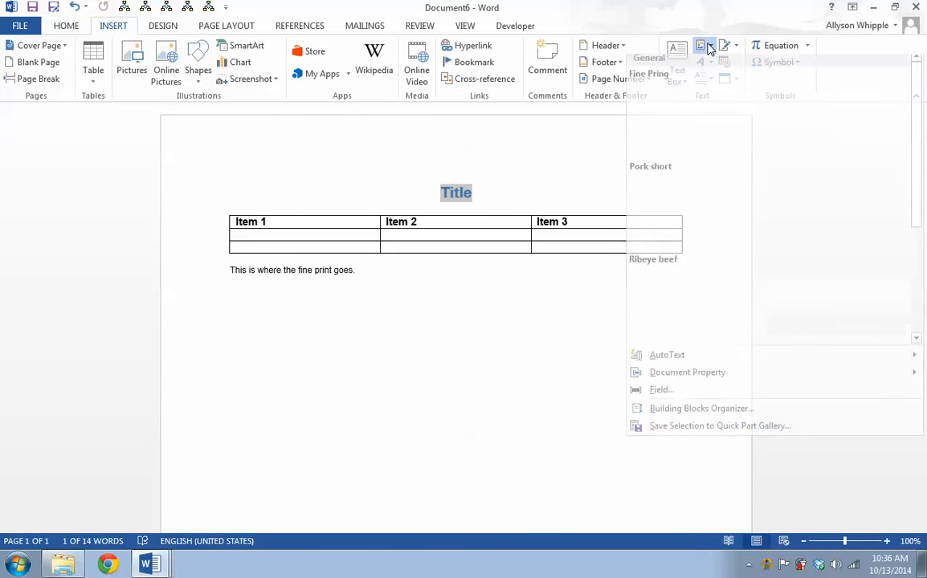
pyautogui.click(677, 434)
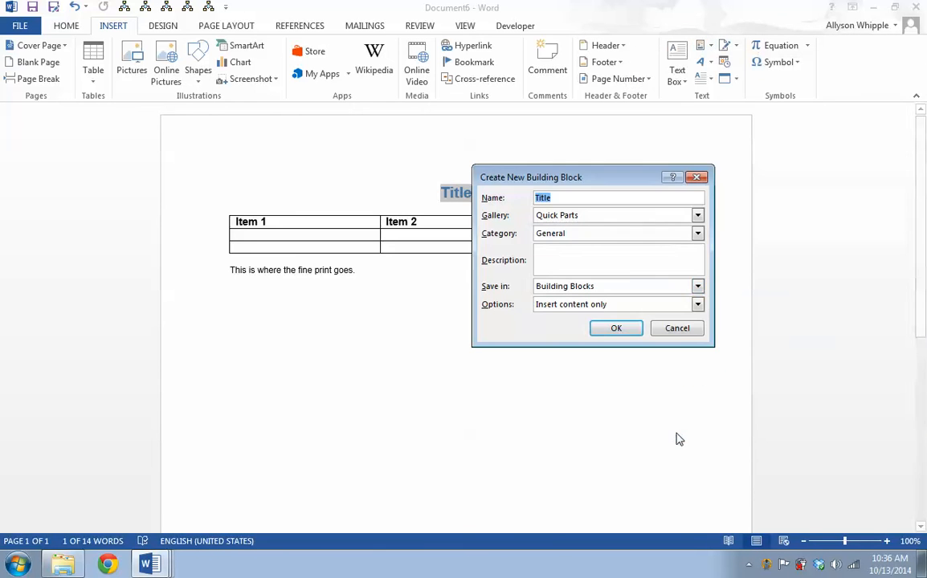
pyautogui.click(593, 196)
pyautogui.write('Blue')
# Create a new building block category named Formatting for the Title Blue entry
pyautogui.click(578, 233)
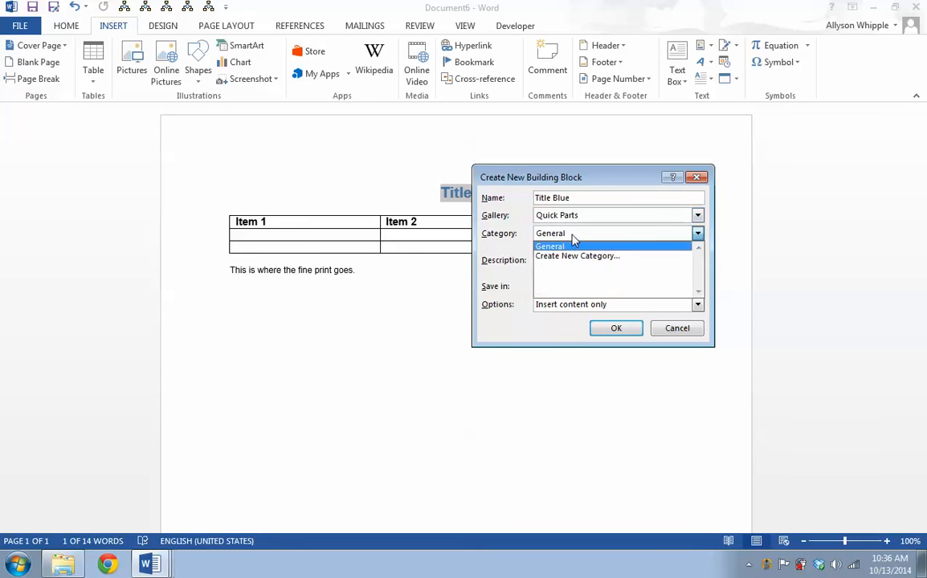
pyautogui.click(568, 263)
pyautogui.write('Formatting')
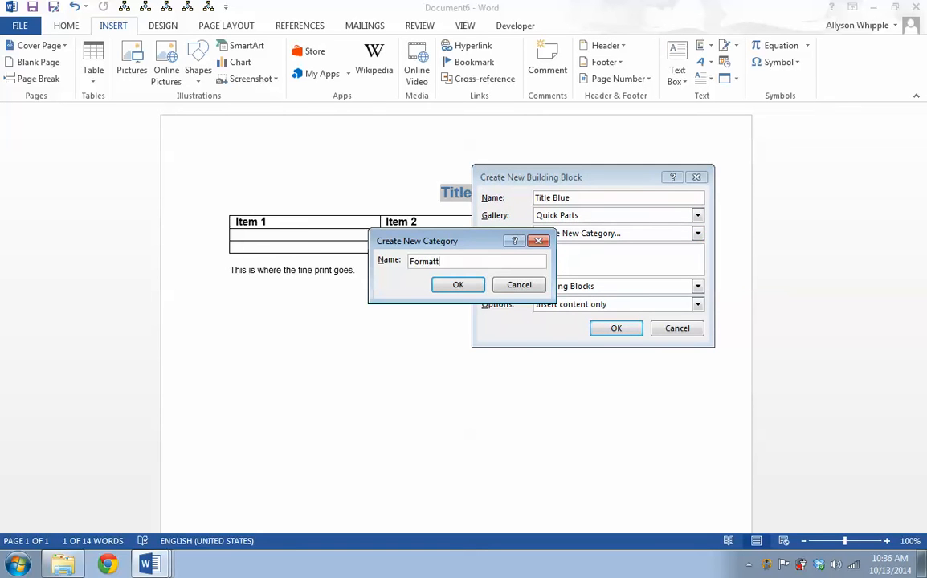
pyautogui.click(458, 284)
# Save the Title Blue building block in NEW_word_template with content-only insertion and confirm
pyautogui.click(559, 291)
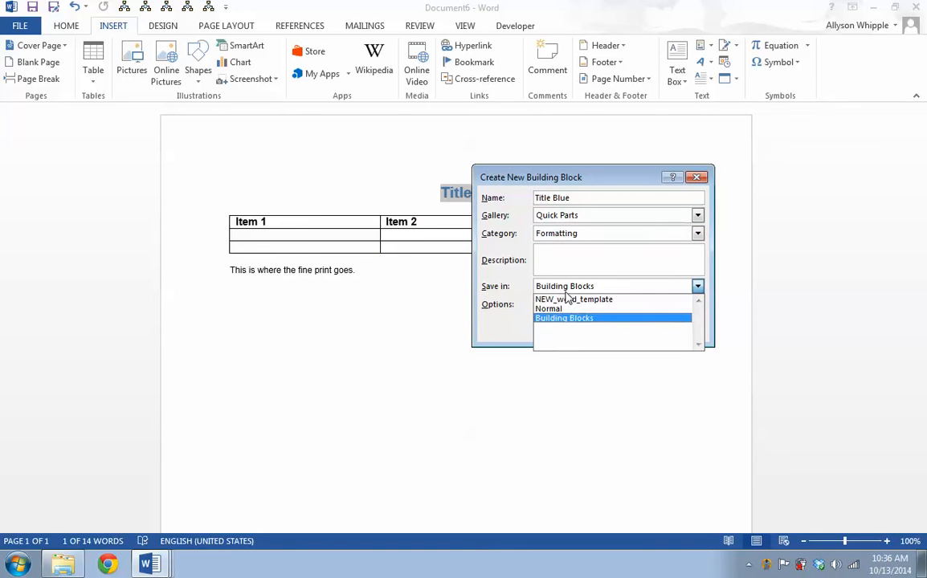
pyautogui.click(566, 299)
pyautogui.click(549, 307)
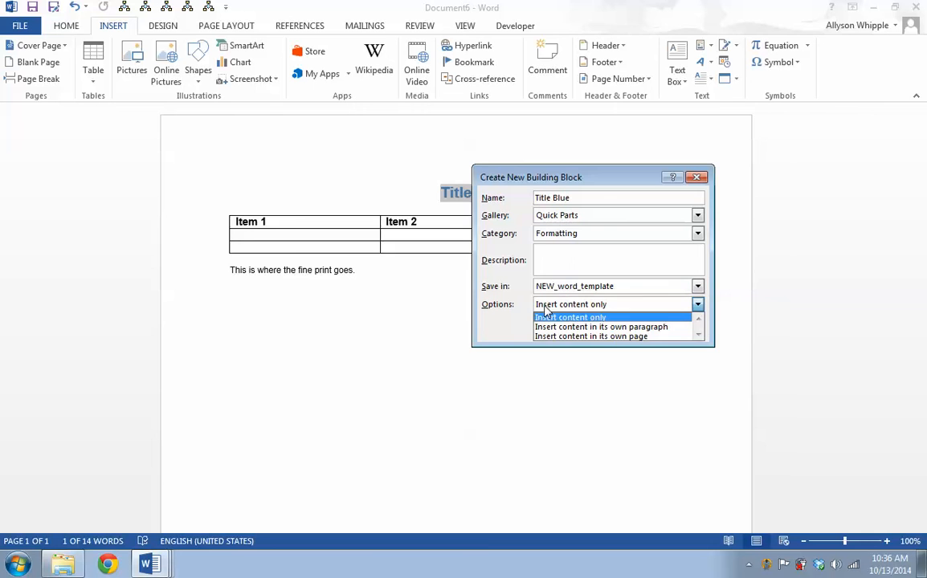
pyautogui.click(571, 260)
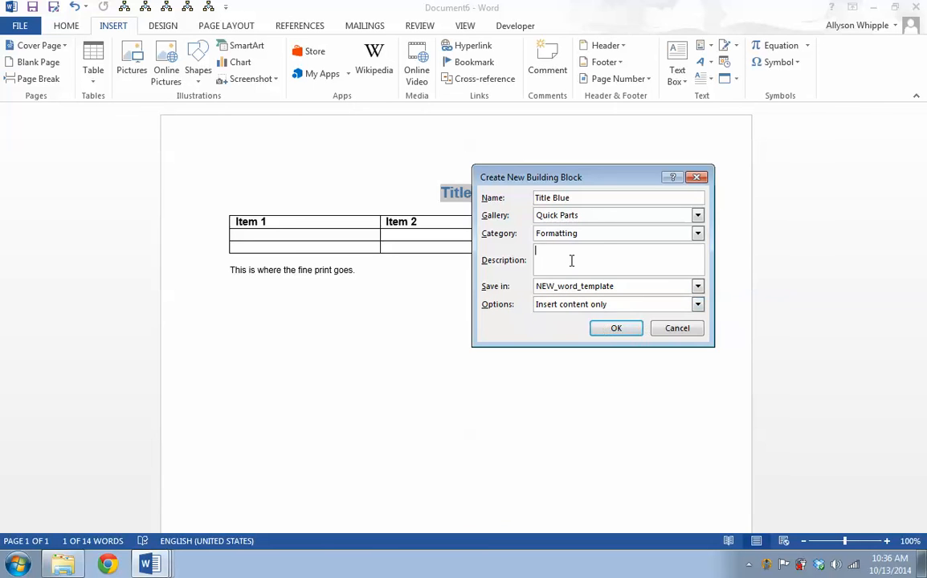
pyautogui.click(616, 328)
pyautogui.click(461, 298)
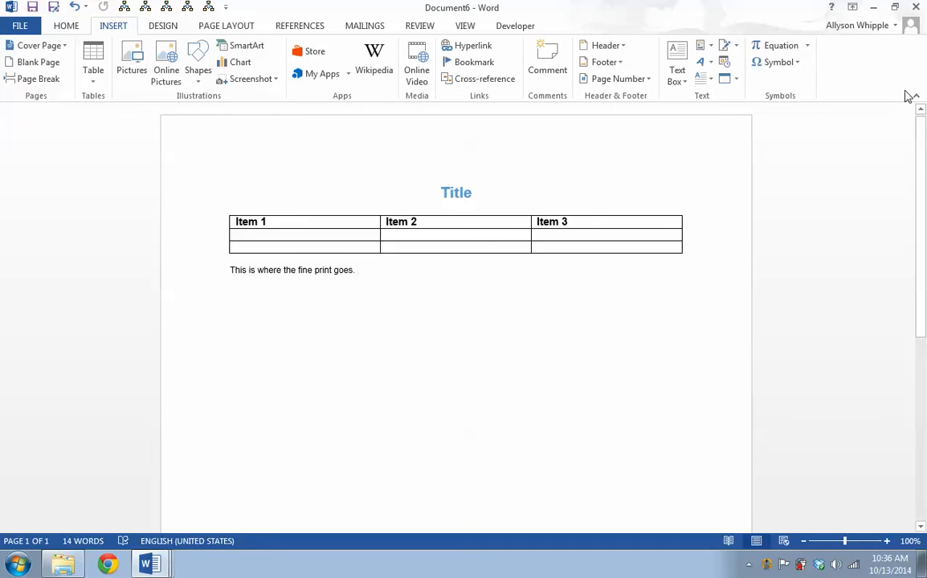
pyautogui.click(915, 7)
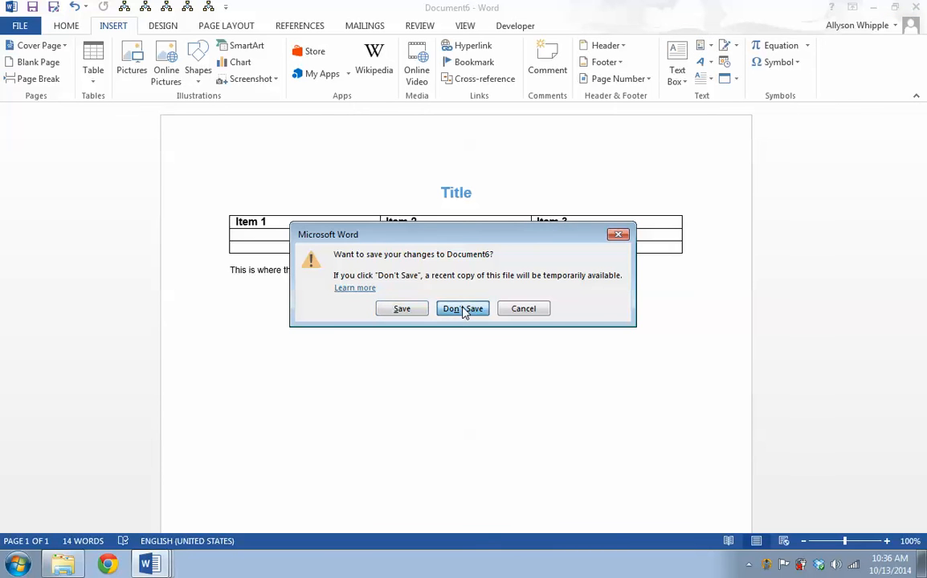
pyautogui.click(463, 309)
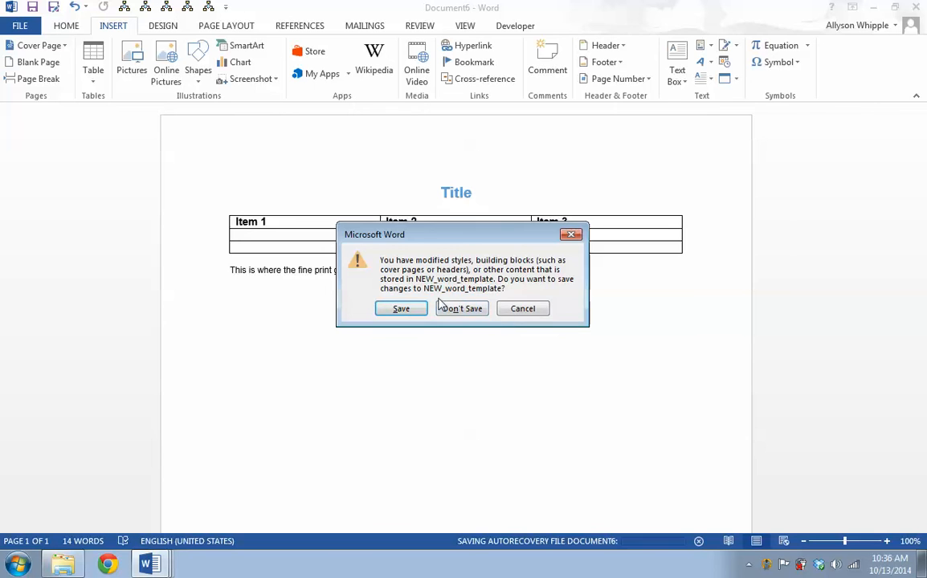
pyautogui.click(507, 310)
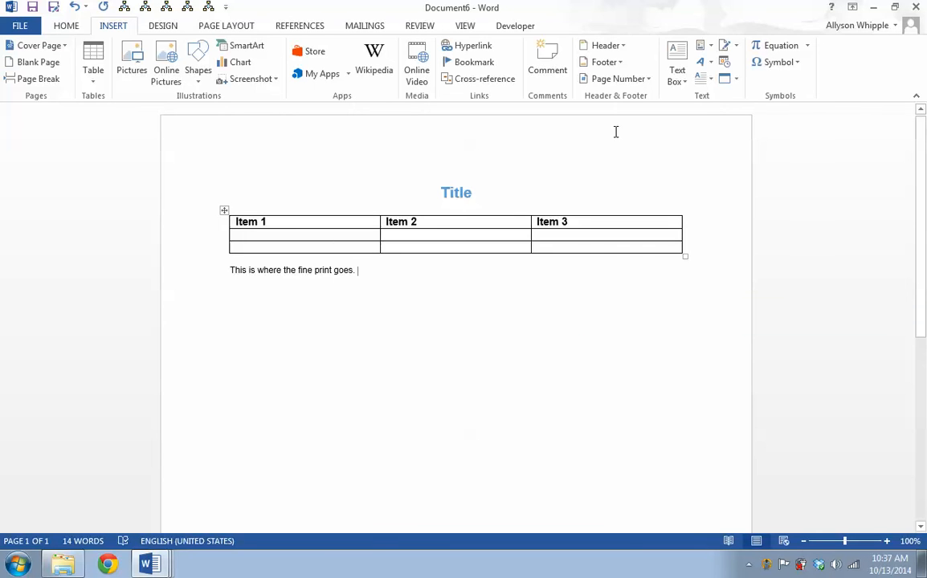
# Start saving the document to the computer and enter the file name Custom template New
pyautogui.hotkey('ctrl', 's')
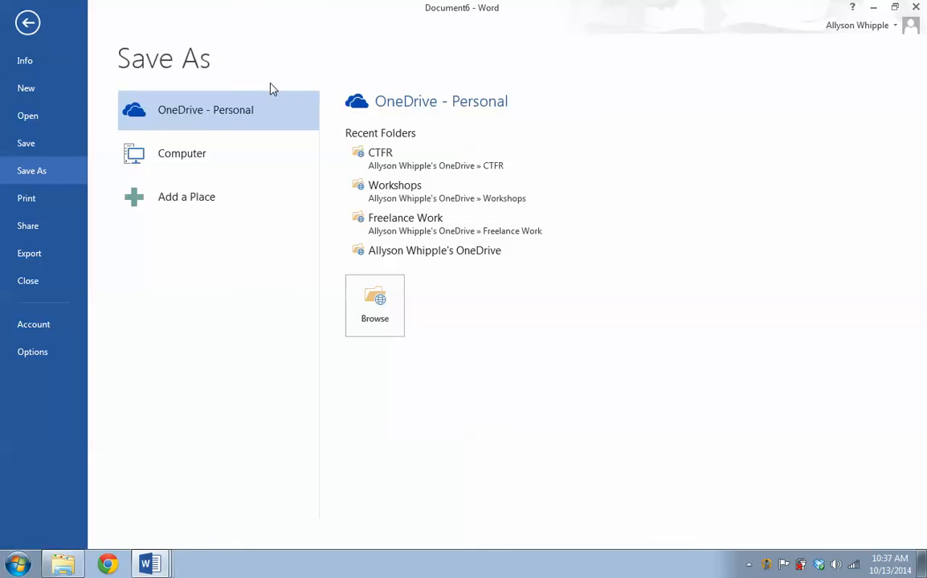
pyautogui.click(197, 153)
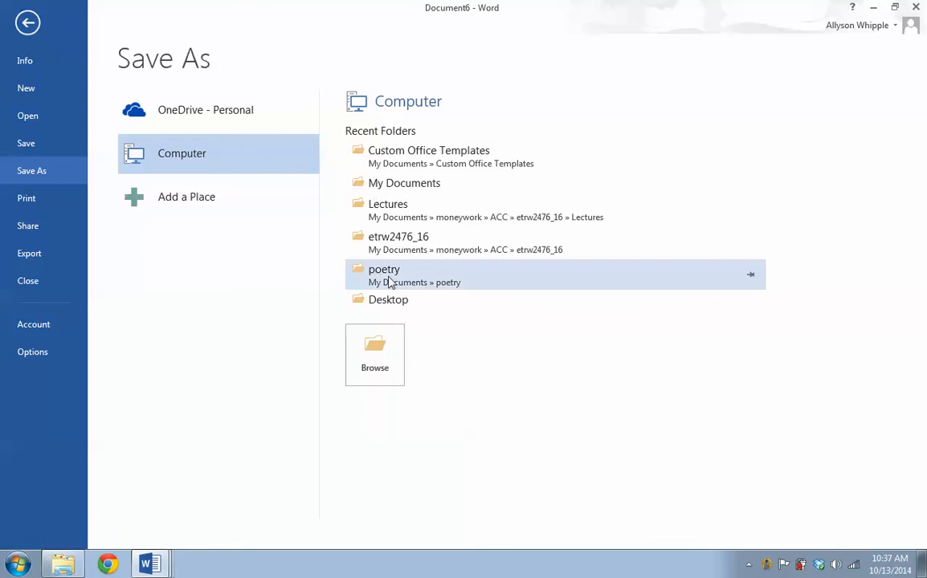
pyautogui.click(398, 161)
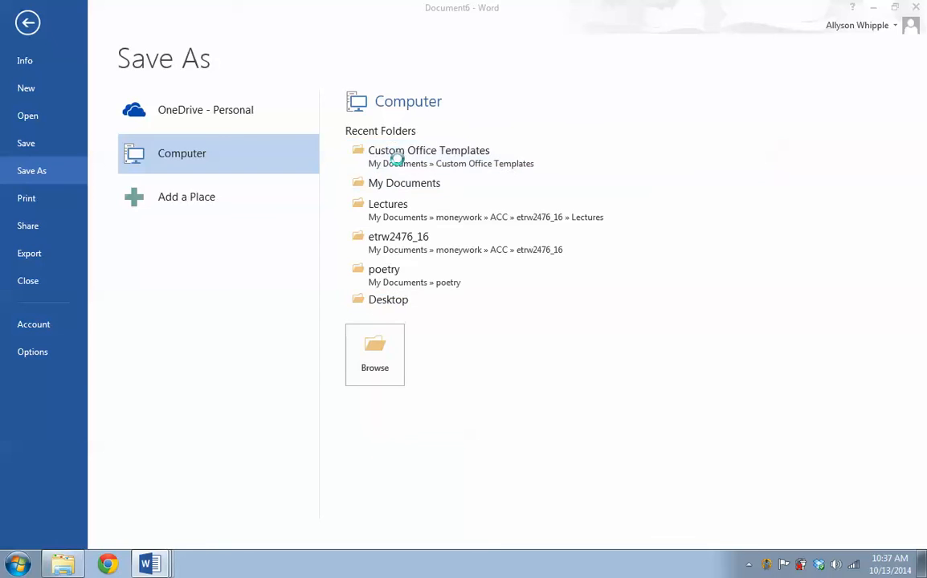
pyautogui.click(427, 359)
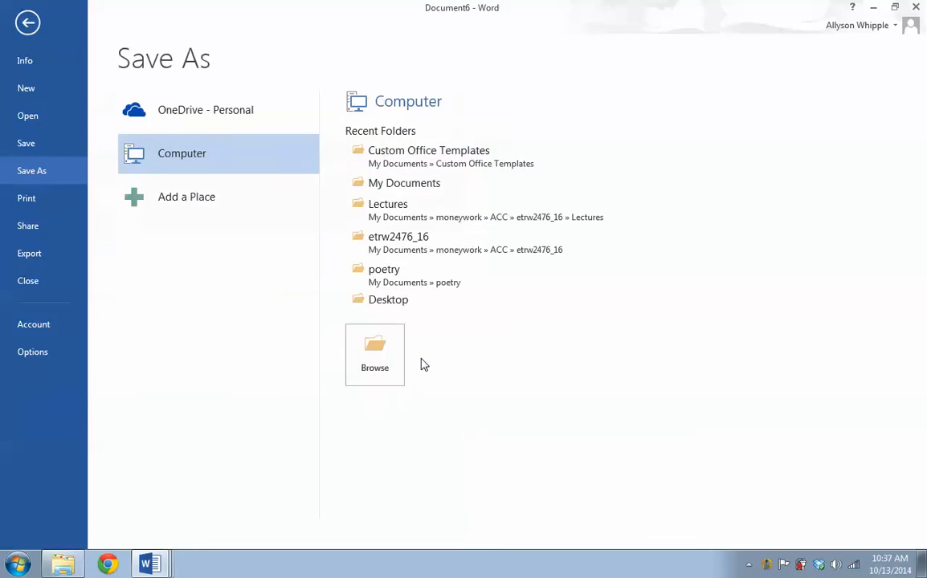
pyautogui.click(422, 184)
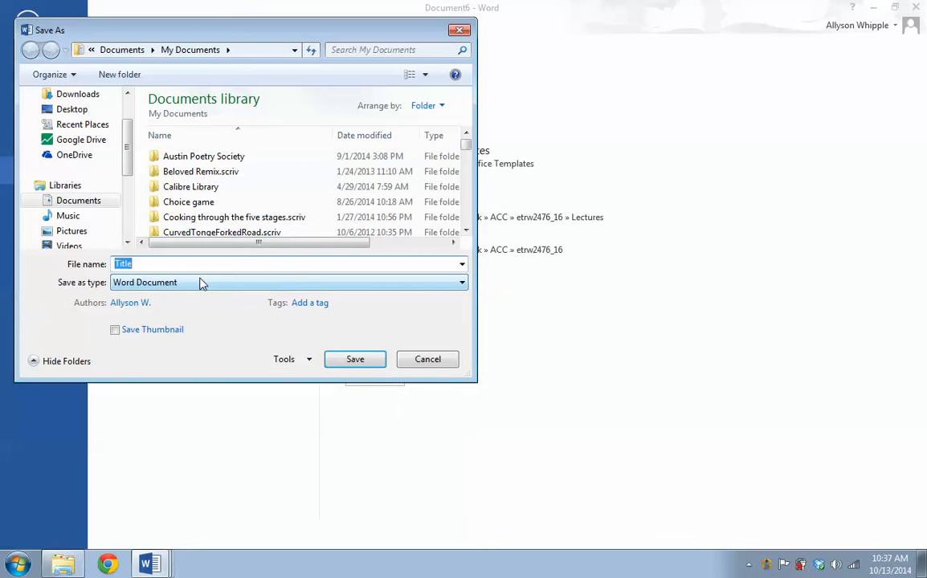
pyautogui.write('N')
pyautogui.press('BackSpace')
pyautogui.write('Custom ')
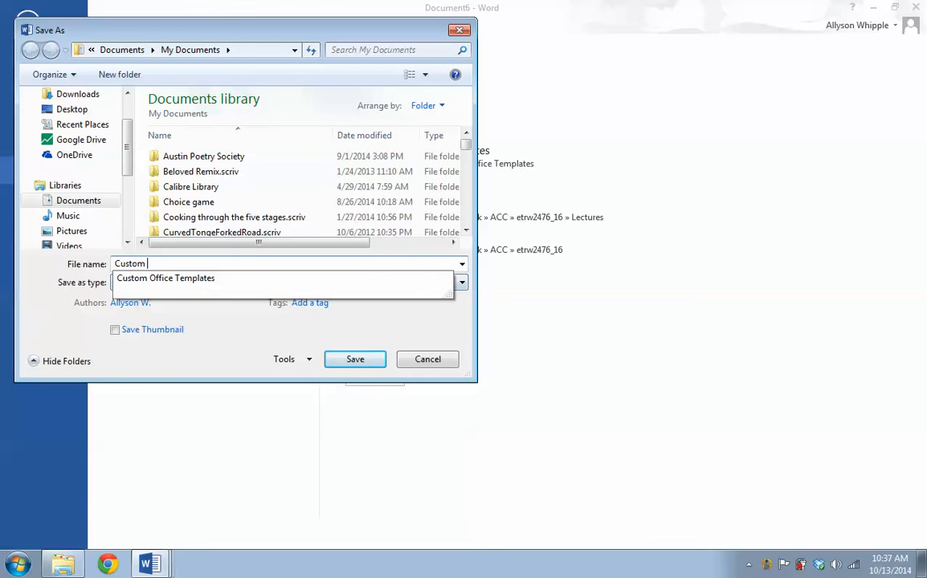
pyautogui.write('template New')
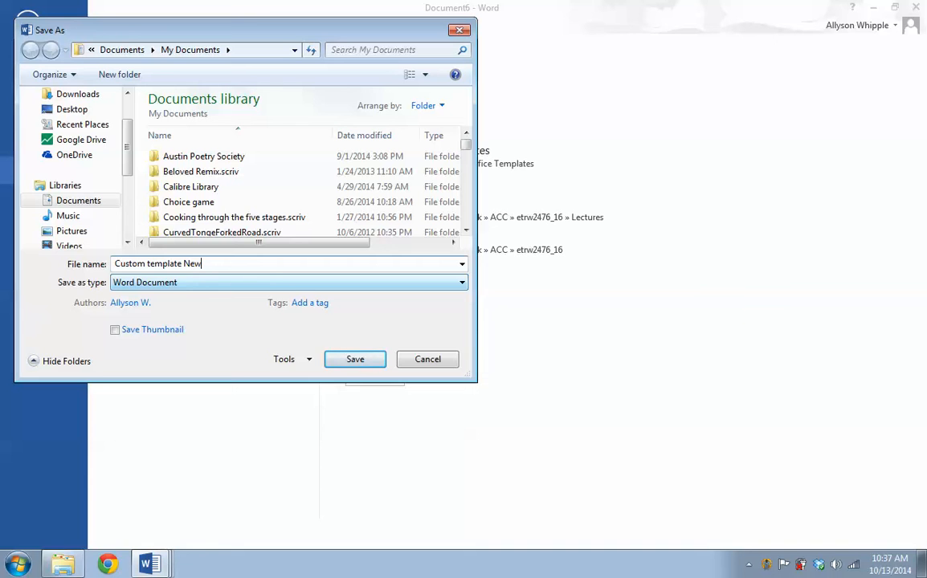
# Set the file type to Word Template and save it in the Custom Office Templates folder
pyautogui.click(256, 282)
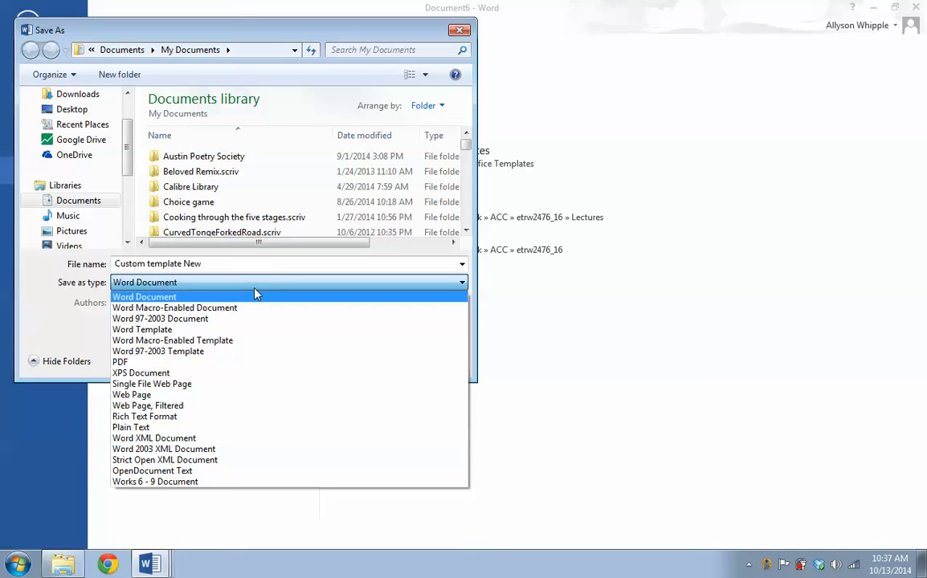
pyautogui.click(216, 344)
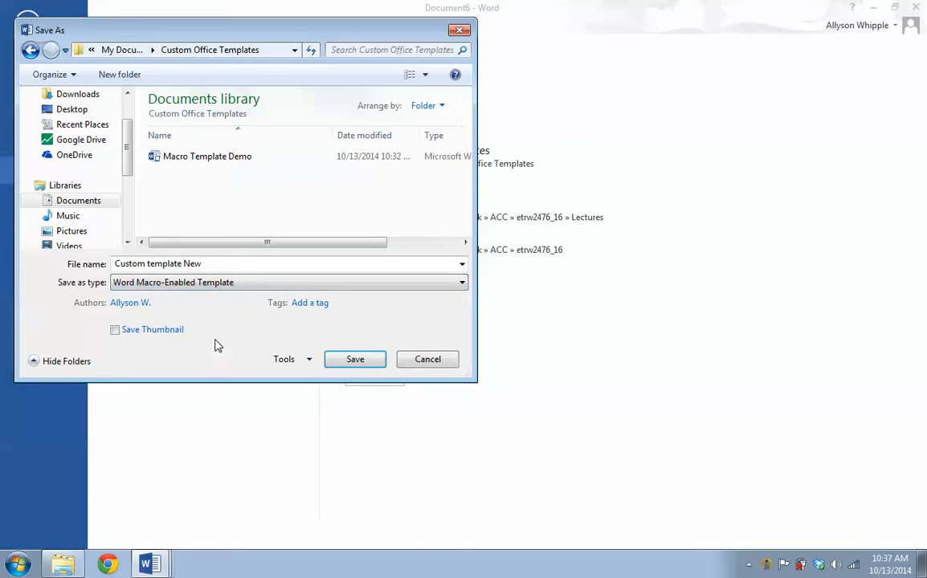
pyautogui.click(216, 284)
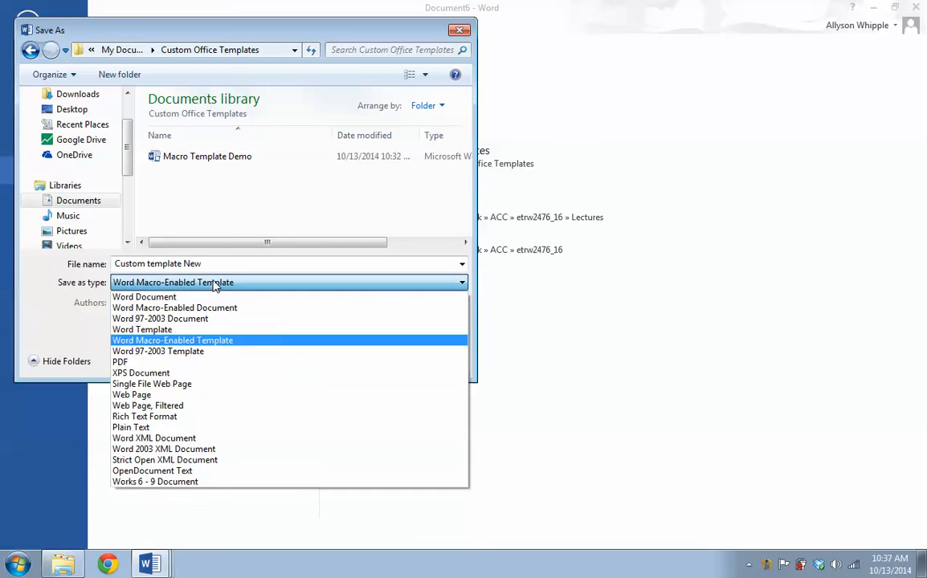
pyautogui.click(171, 331)
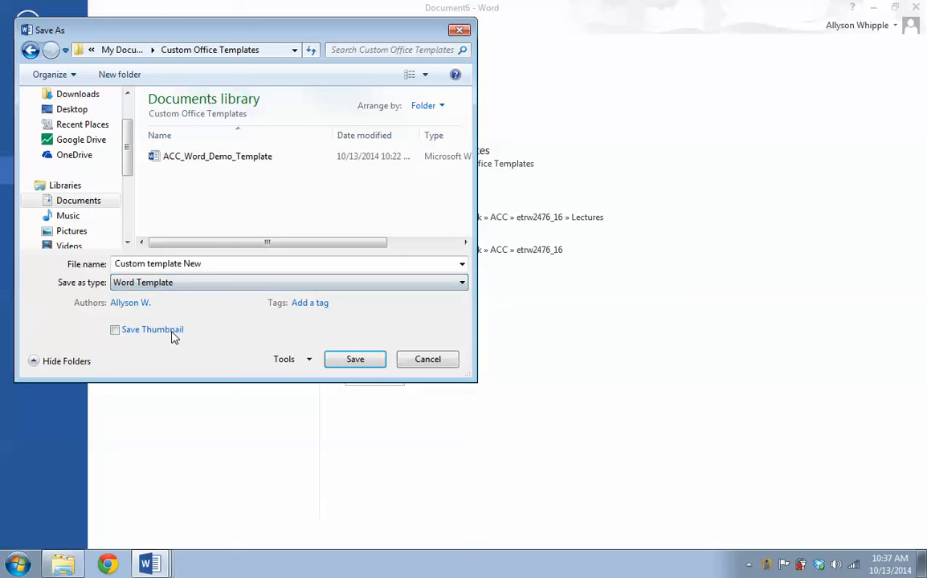
pyautogui.click(354, 361)
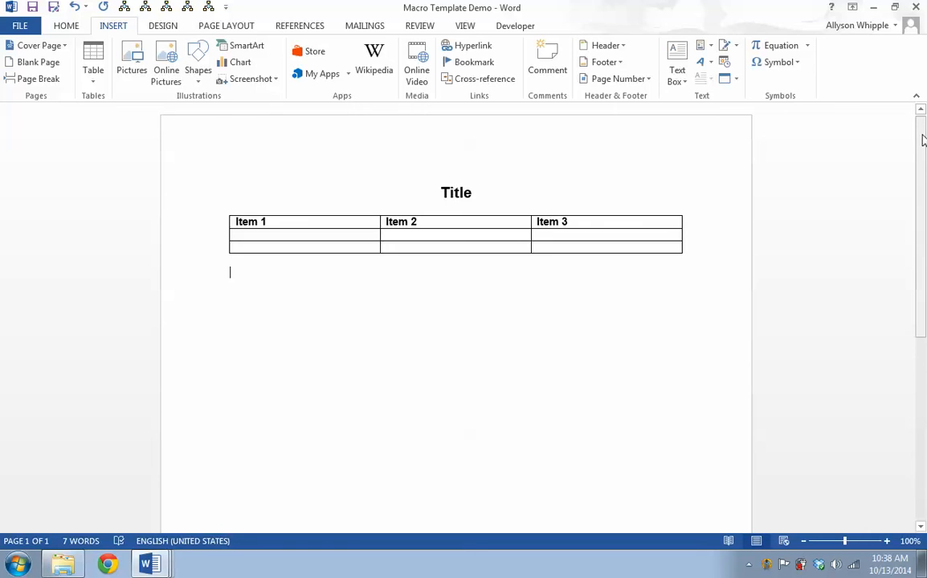
pyautogui.press('super+Down')
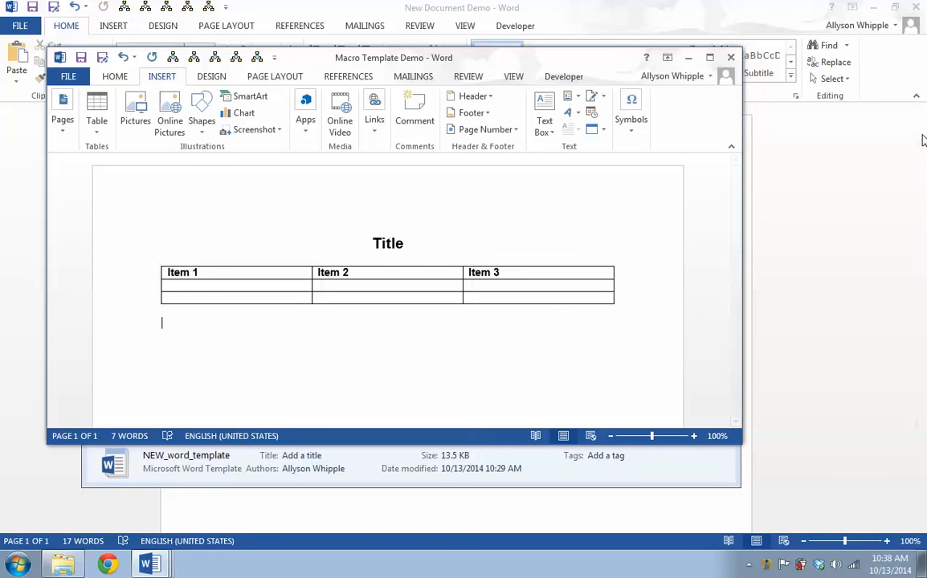